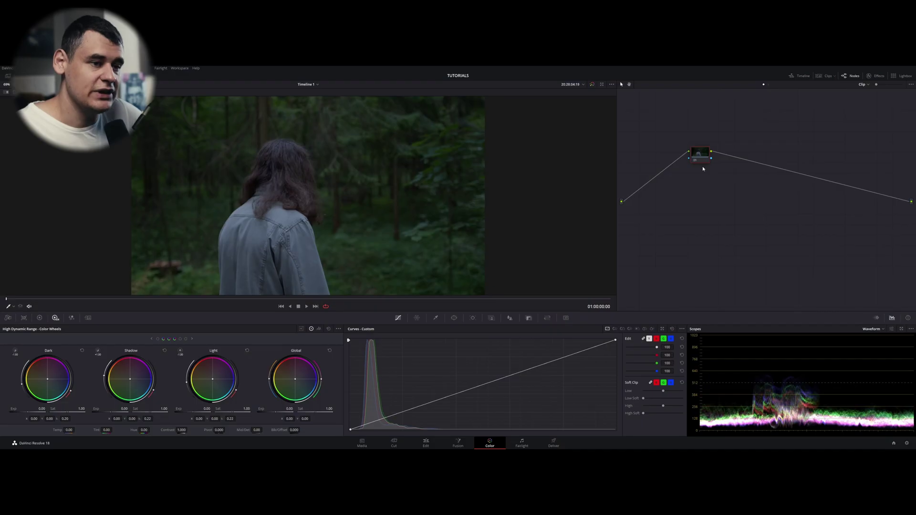
Move the first node closer to the source input and append four serial nodes after it
{"action": "left_click_drag", "start_coordinate": [705, 154], "coordinate": [666, 166]}
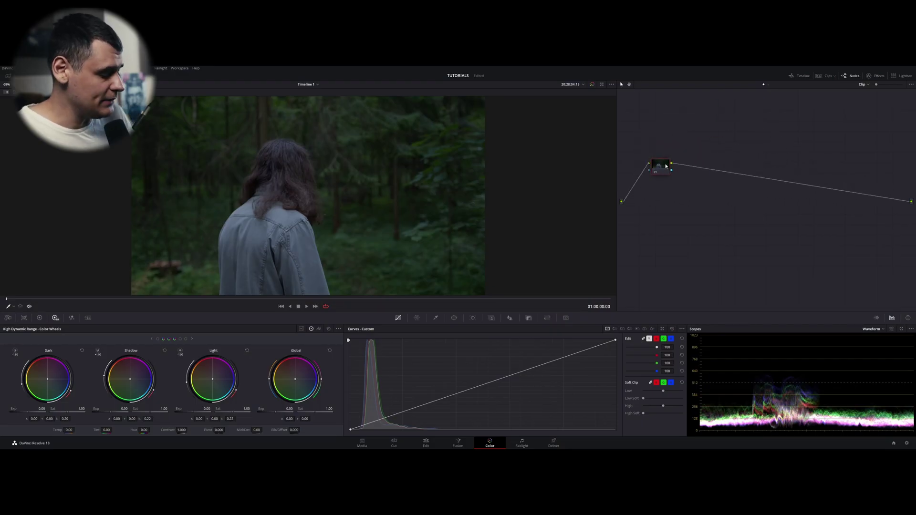
{"action": "key", "text": "alt+s"}
{"action": "key", "text": "alt+s"}
{"action": "key", "text": "alt+s"}
{"action": "key", "text": "alt+s"}
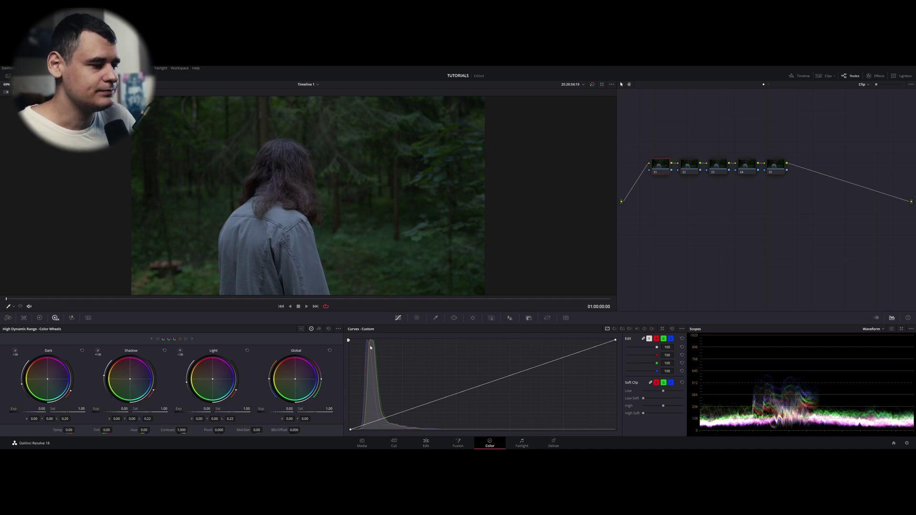
Push the HDR Global wheel toward green-cyan on node 01 and toward yellow-green on node 02
{"action": "left_click_drag", "start_coordinate": [298, 380], "coordinate": [295, 386]}
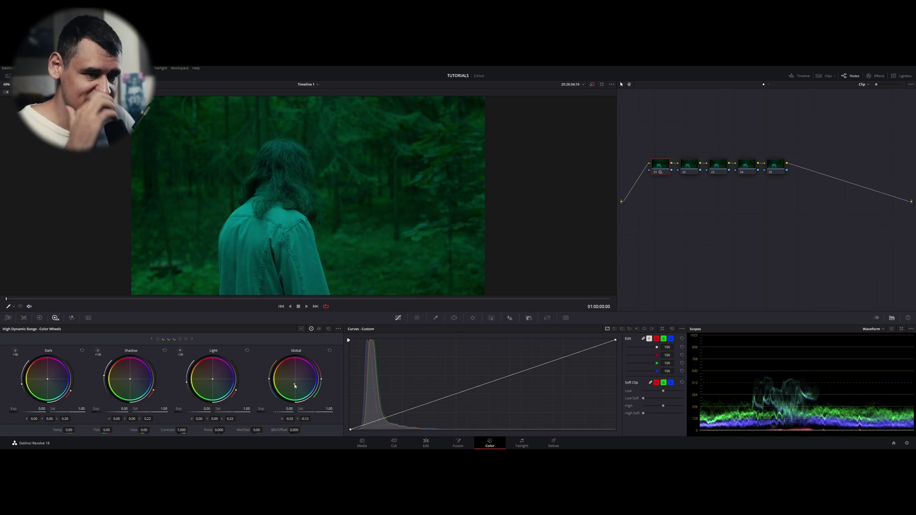
{"action": "key", "text": "shift+apostrophe"}
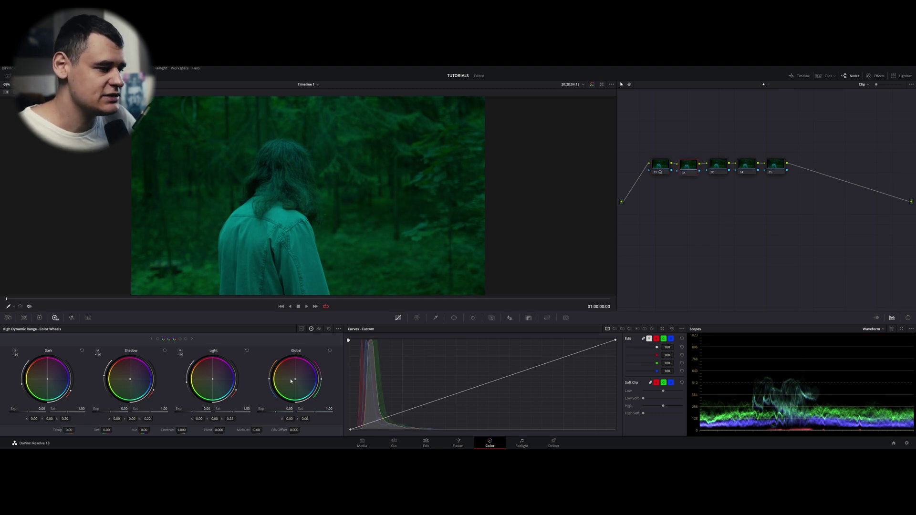
{"action": "left_click_drag", "start_coordinate": [295, 379], "coordinate": [279, 380]}
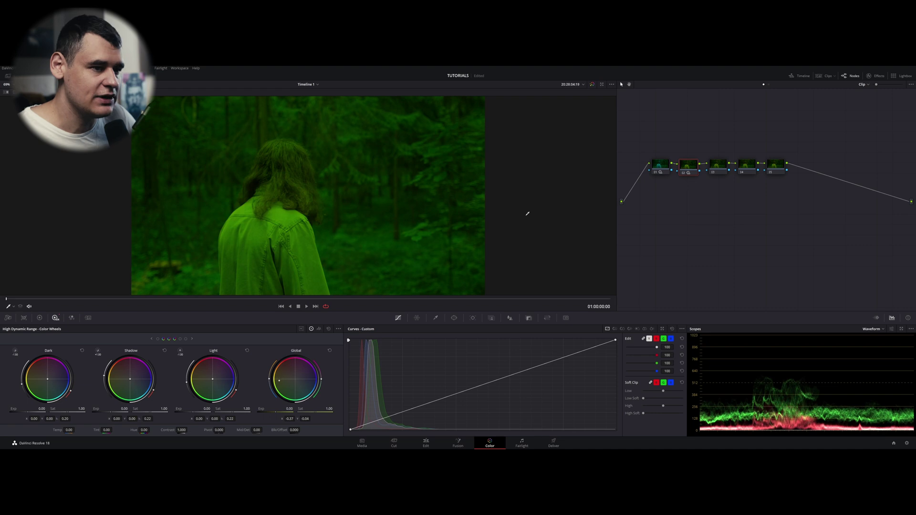
{"action": "left_click", "coordinate": [714, 165]}
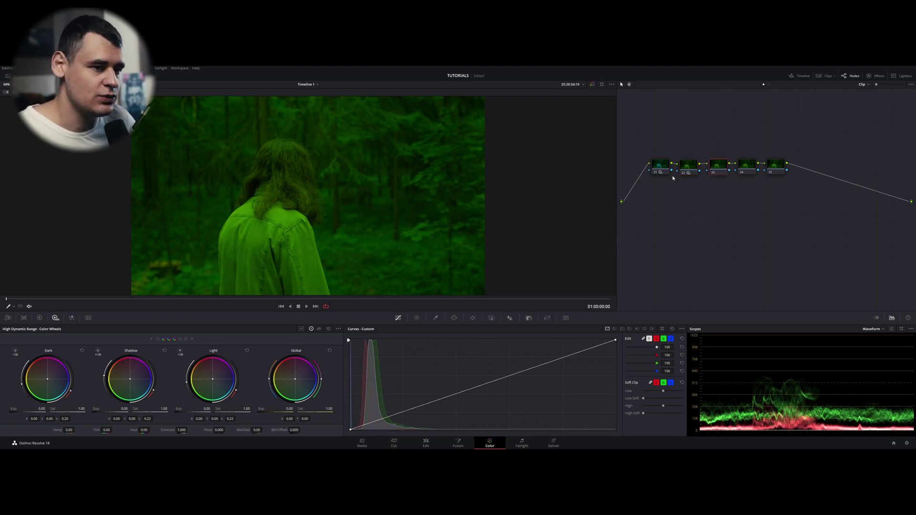
Reset all grades and nodes, and add one serial node after the first node placed nearer the source input
{"action": "right_click", "coordinate": [726, 188]}
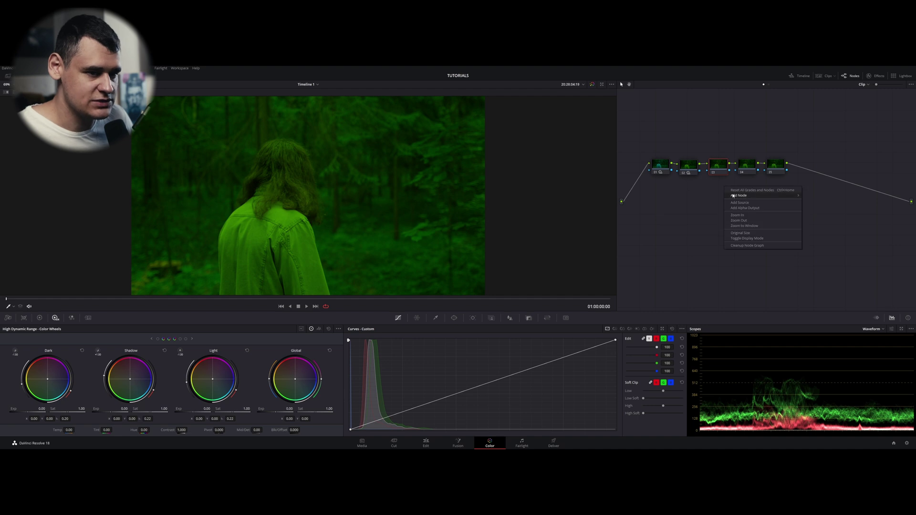
{"action": "left_click", "coordinate": [735, 190]}
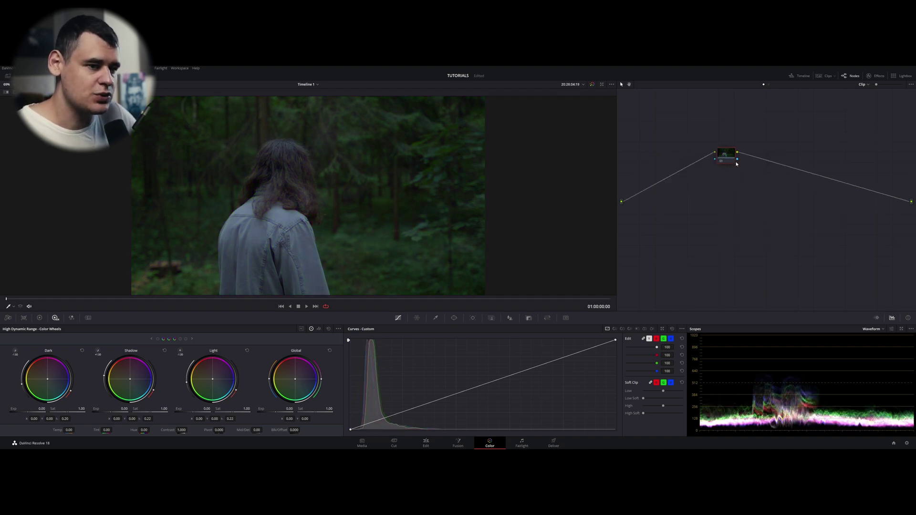
{"action": "left_click_drag", "start_coordinate": [736, 164], "coordinate": [685, 171]}
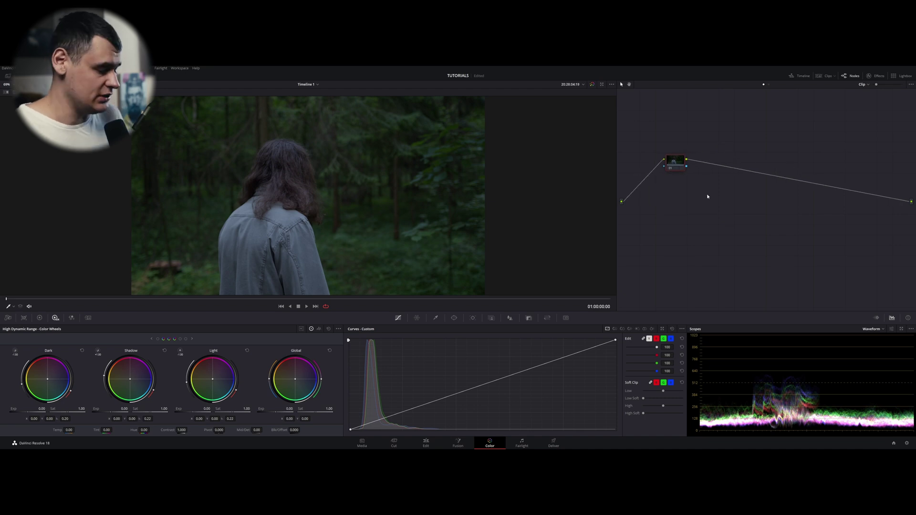
{"action": "key", "text": "alt+s"}
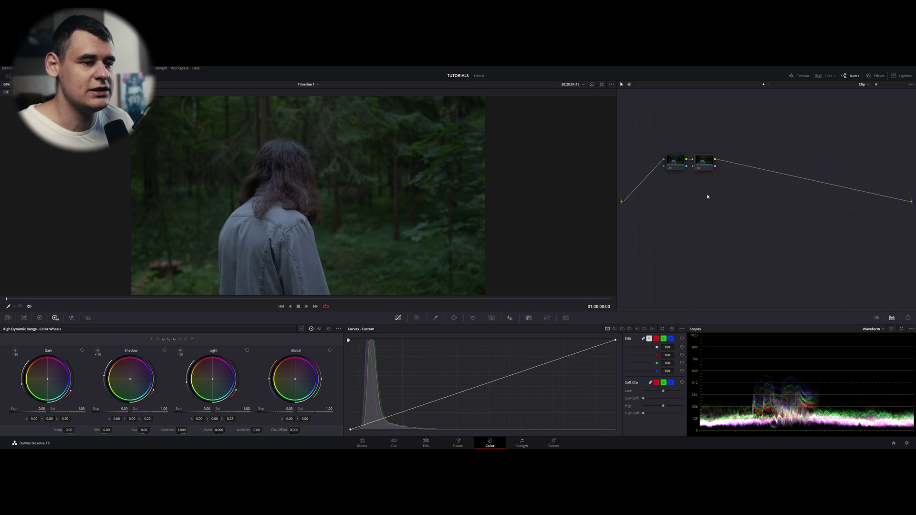
Add a parallel node to node 02 and spread the pair apart vertically, and undo the addition
{"action": "right_click", "coordinate": [703, 162]}
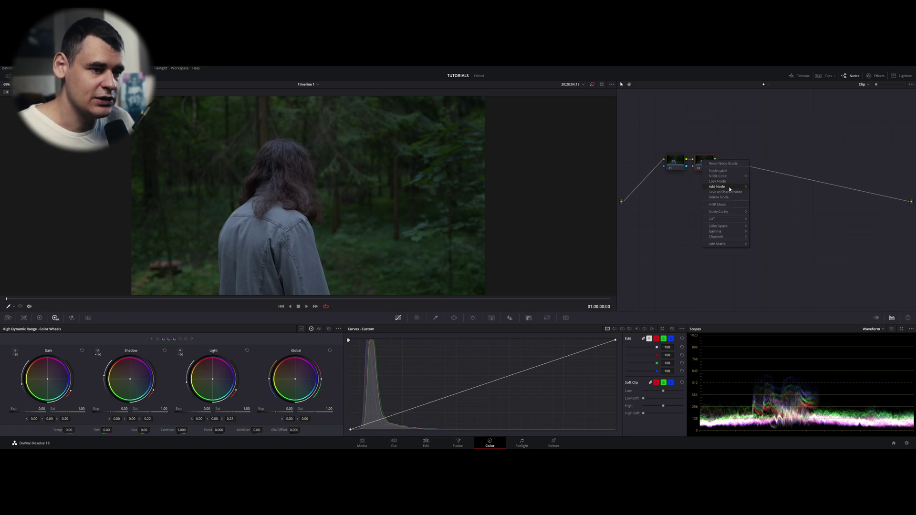
{"action": "mouse_move", "coordinate": [729, 189]}
{"action": "left_click", "coordinate": [762, 199]}
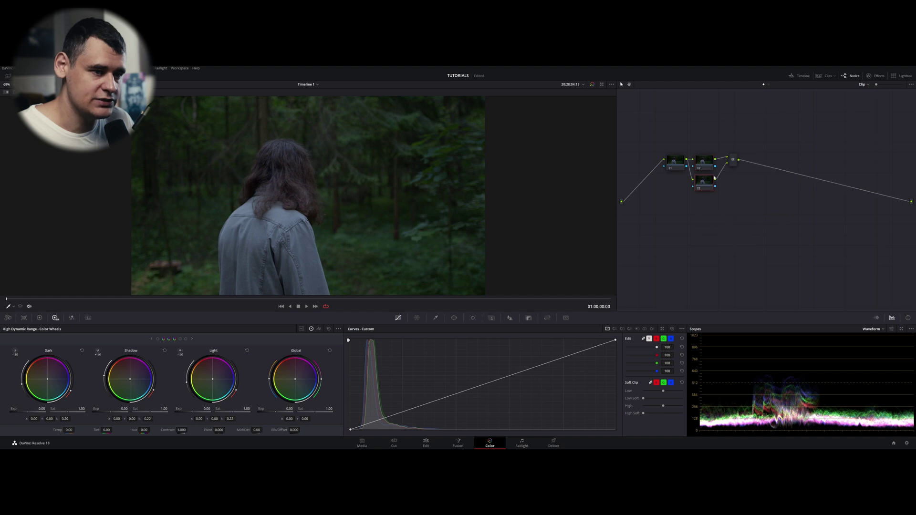
{"action": "left_click_drag", "start_coordinate": [706, 167], "coordinate": [710, 157]}
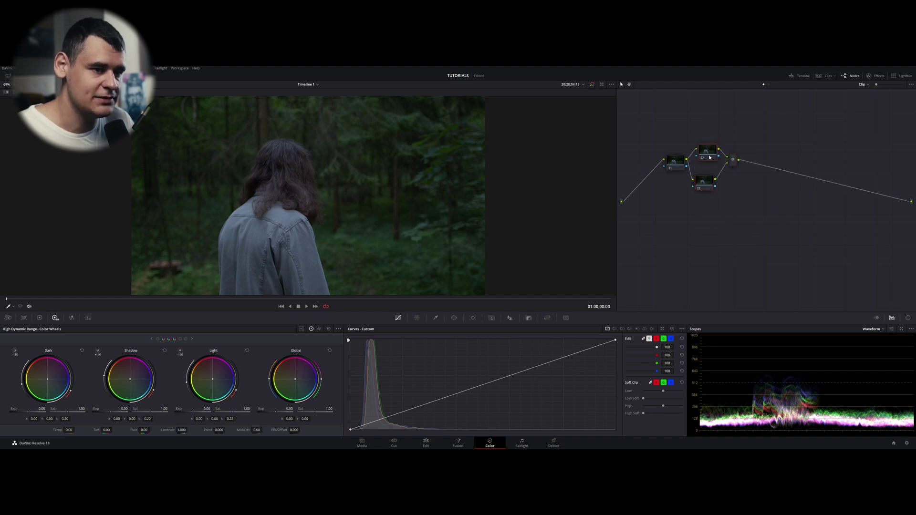
{"action": "left_click_drag", "start_coordinate": [708, 188], "coordinate": [711, 191]}
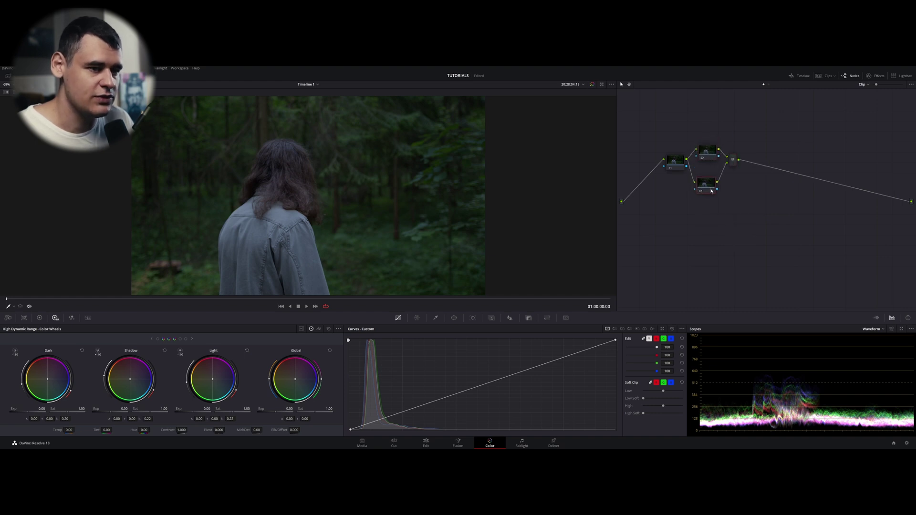
{"action": "key", "text": "ctrl+z"}
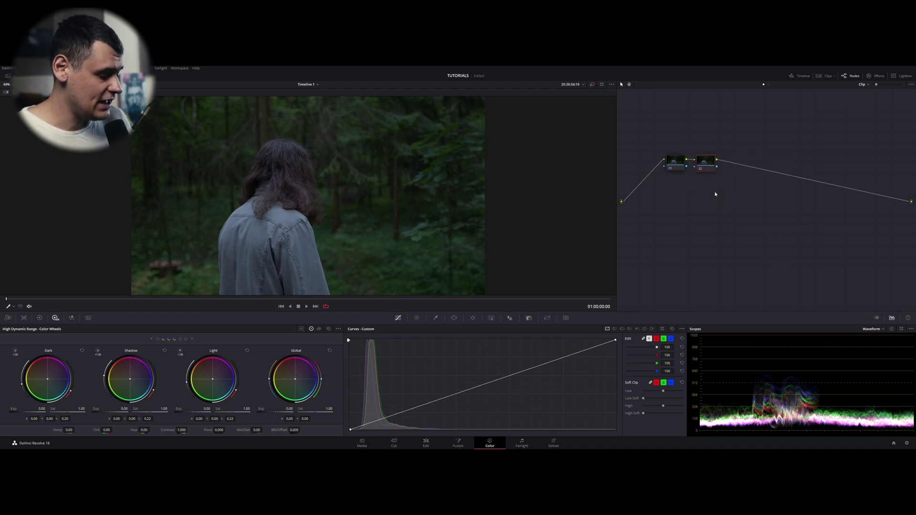
Add one parallel node beneath node 02
{"action": "key", "text": "alt+p"}
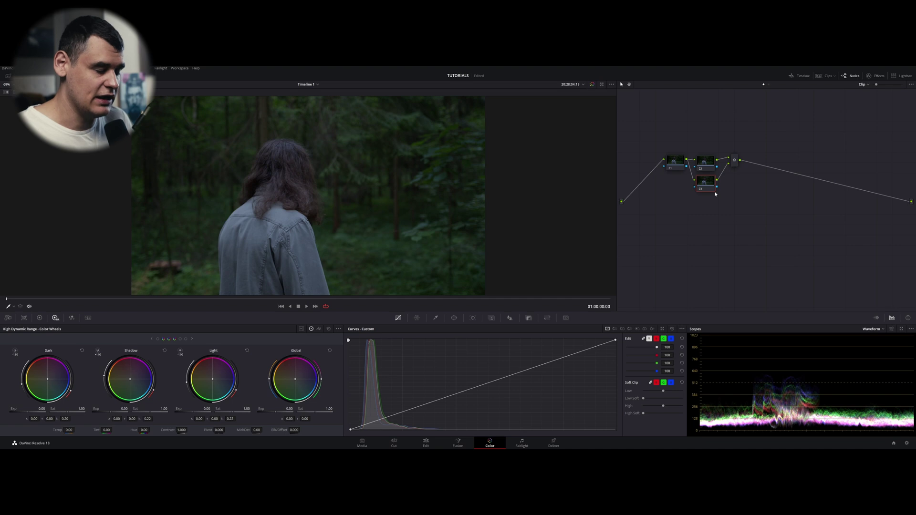
Stack fourteen more parallel nodes feeding the same Parallel Mixer
{"action": "key", "text": "alt+p"}
{"action": "key", "text": "alt+p"}
{"action": "key", "text": "alt+p"}
{"action": "key", "text": "alt+p"}
{"action": "key", "text": "alt+p"}
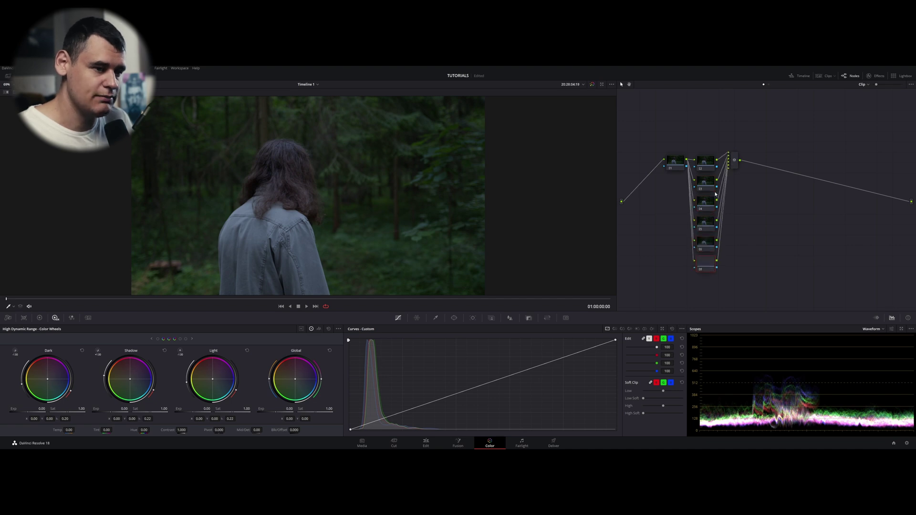
{"action": "key", "text": "alt+p"}
{"action": "key", "text": "alt+p"}
{"action": "key", "text": "alt+p"}
{"action": "key", "text": "alt+p"}
{"action": "key", "text": "alt+p"}
{"action": "key", "text": "alt+p"}
{"action": "key", "text": "alt+p"}
{"action": "key", "text": "alt+p"}
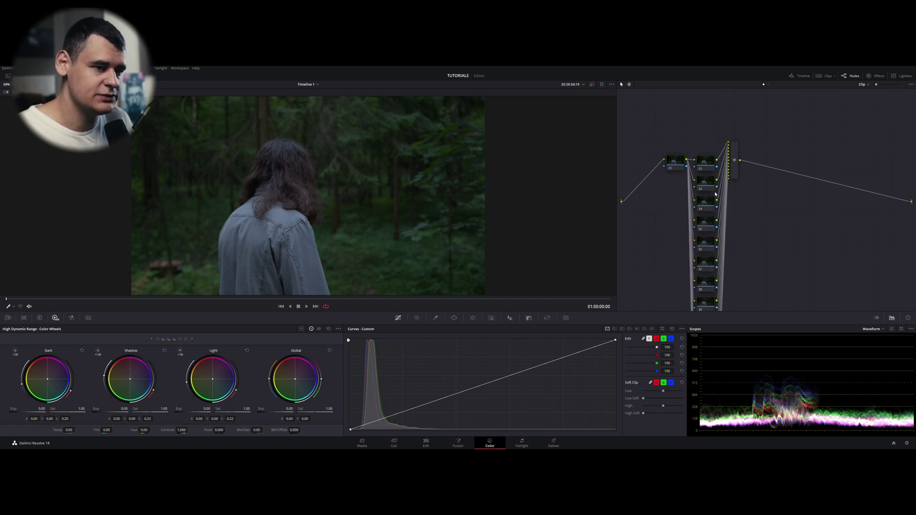
{"action": "key", "text": "alt+p"}
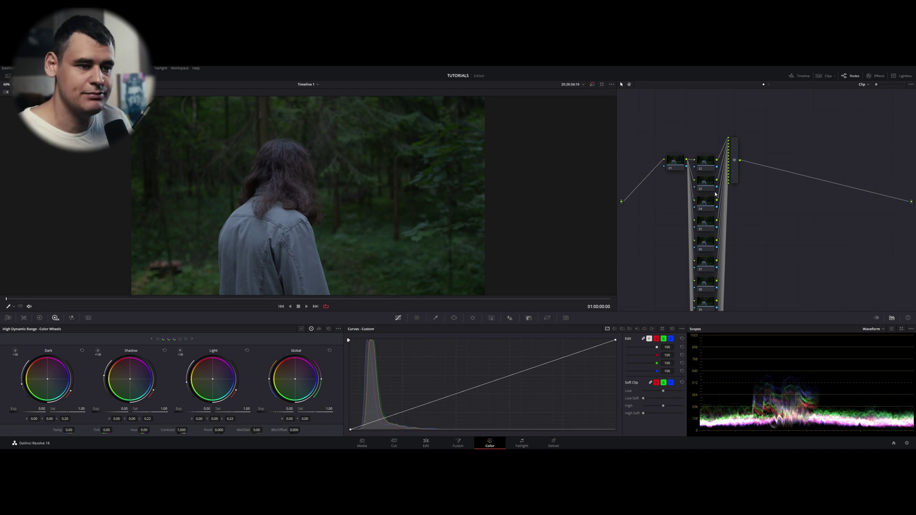
Undo the extra parallel nodes until only nodes 02 and 03 feed the Parallel Mixer
{"action": "key", "text": "ctrl+z"}
{"action": "key", "text": "ctrl+z"}
{"action": "key", "text": "ctrl+z"}
{"action": "key", "text": "ctrl+z"}
{"action": "key", "text": "ctrl+z"}
{"action": "key", "text": "ctrl+z"}
{"action": "key", "text": "ctrl+z"}
{"action": "key", "text": "ctrl+z"}
{"action": "key", "text": "ctrl+z"}
{"action": "key", "text": "ctrl+z"}
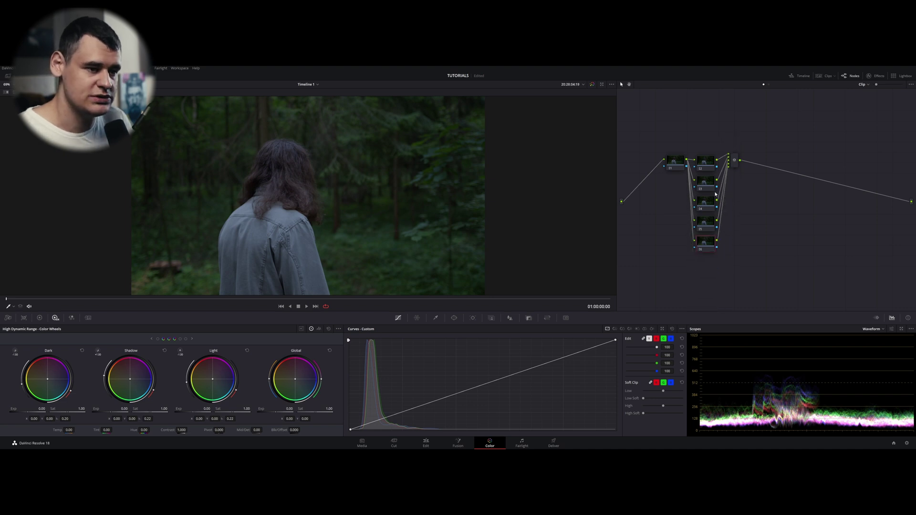
{"action": "key", "text": "ctrl+z"}
{"action": "key", "text": "ctrl+z"}
{"action": "key", "text": "ctrl+z"}
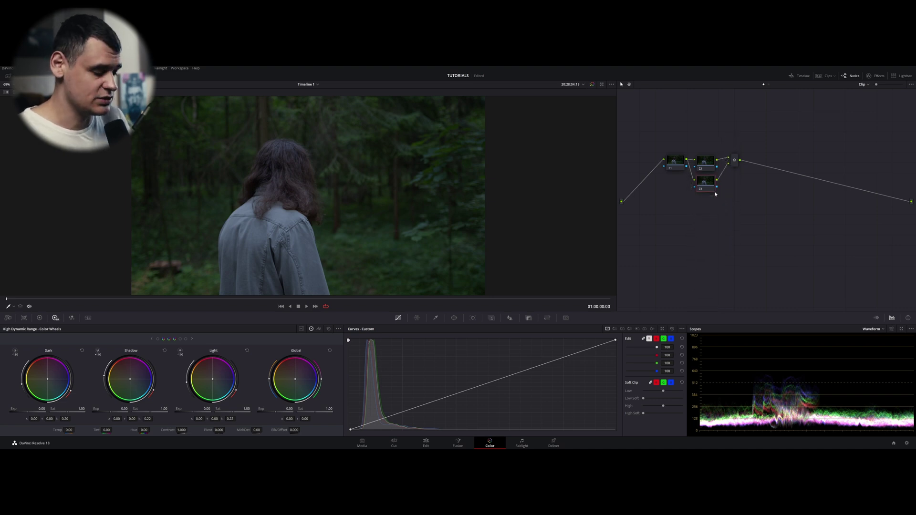
Add a third parallel node and arrange the three evenly in front of the Parallel Mixer
{"action": "key", "text": "alt+p"}
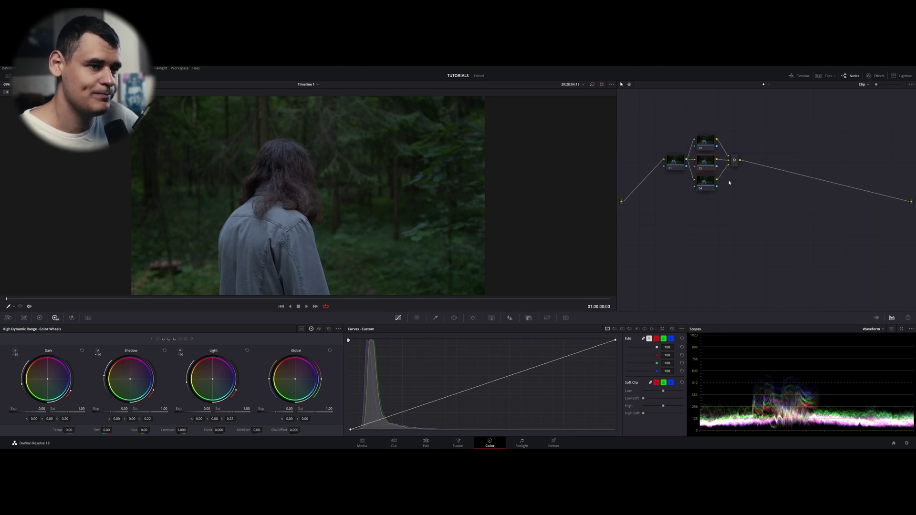
{"action": "left_click", "coordinate": [707, 149]}
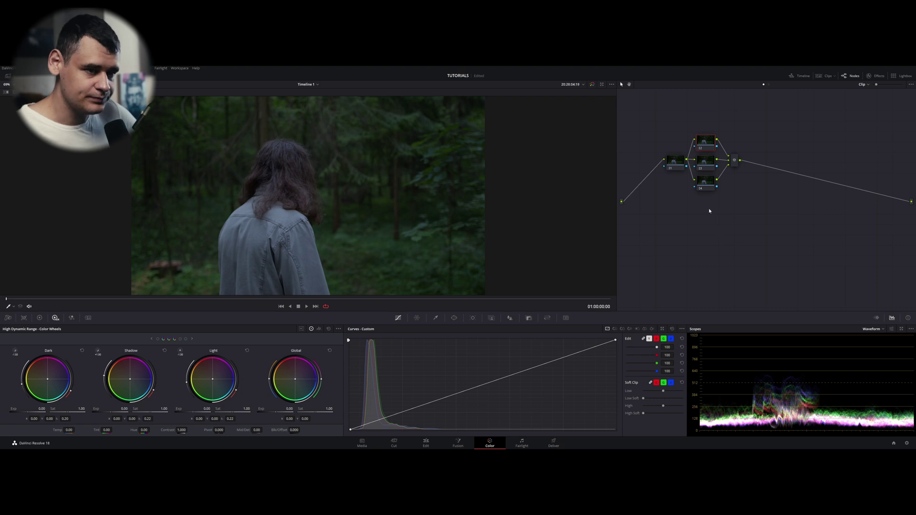
{"action": "left_click", "coordinate": [703, 189]}
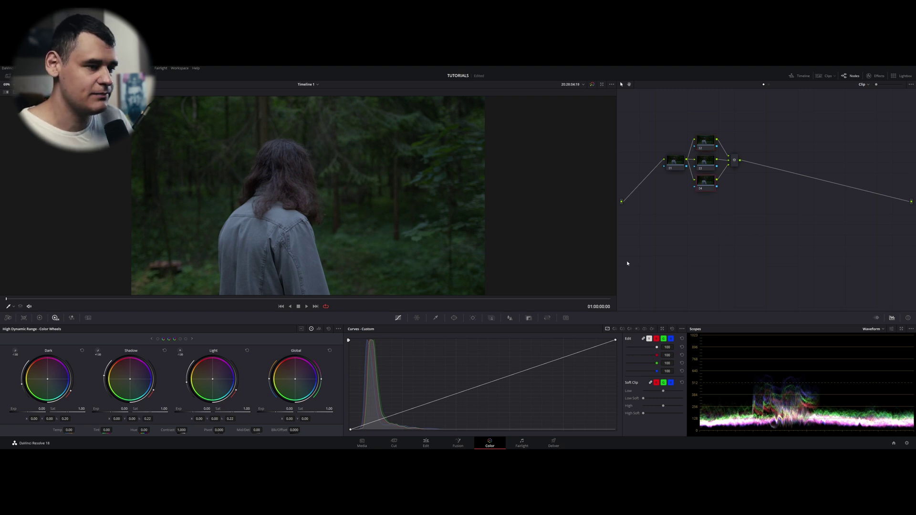
Switch to the PDF manual, examine the enlarged Parallel Mixer blending example, and return to DaVinci Resolve
{"action": "key", "text": "alt+Tab"}
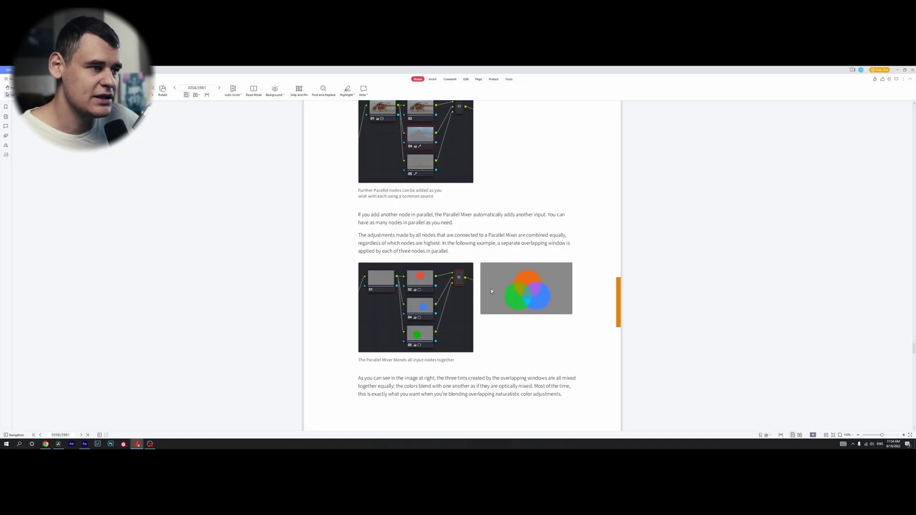
{"action": "scroll", "coordinate": [593, 298], "scroll_direction": "up", "scroll_amount": 3, "text": "ctrl"}
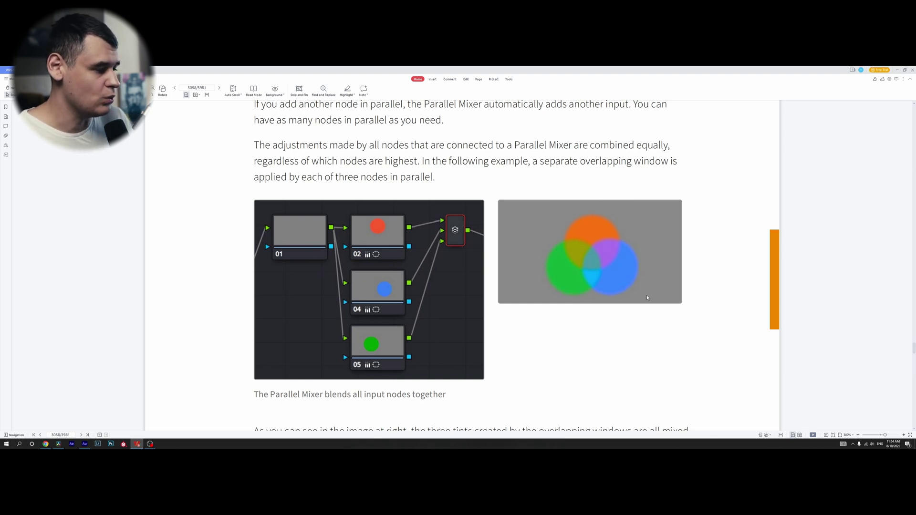
{"action": "key", "text": "alt+Tab"}
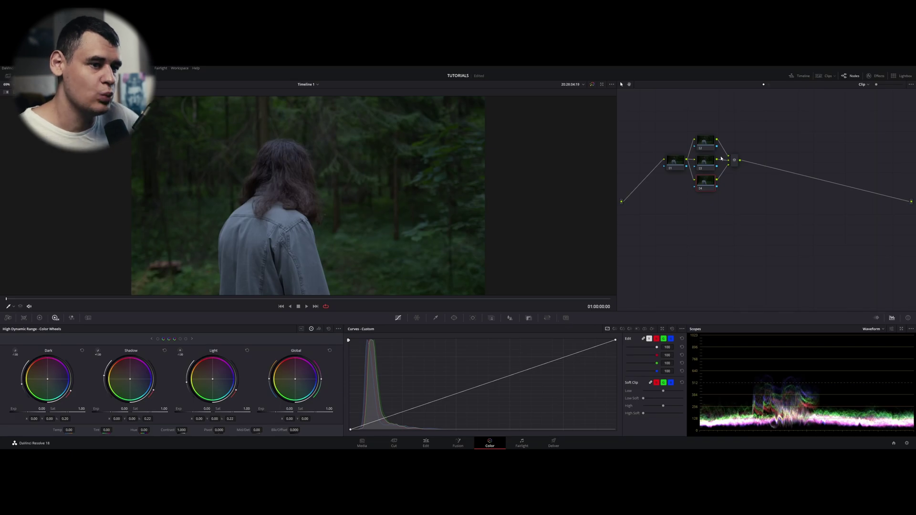
On the upper parallel node, raise the green point of the Hue Vs Hue curve to a rotation of about 55
{"action": "left_click", "coordinate": [701, 150]}
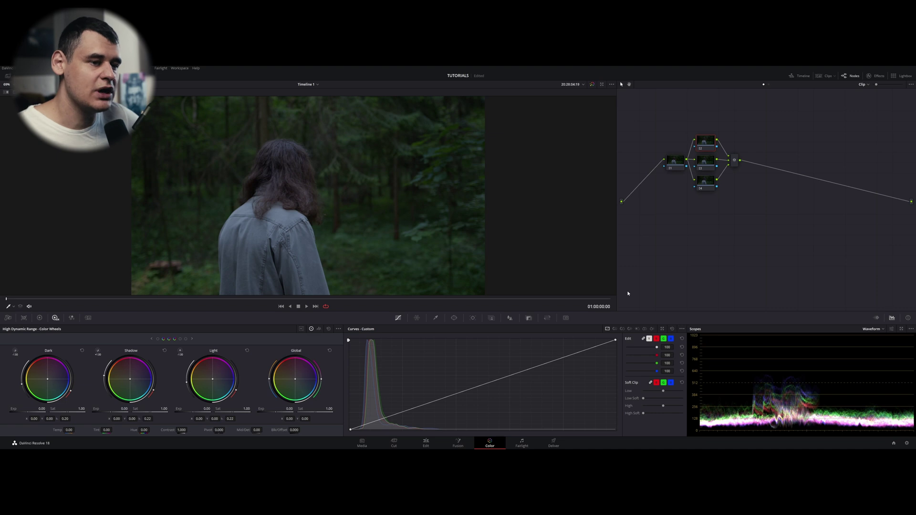
{"action": "left_click", "coordinate": [434, 318]}
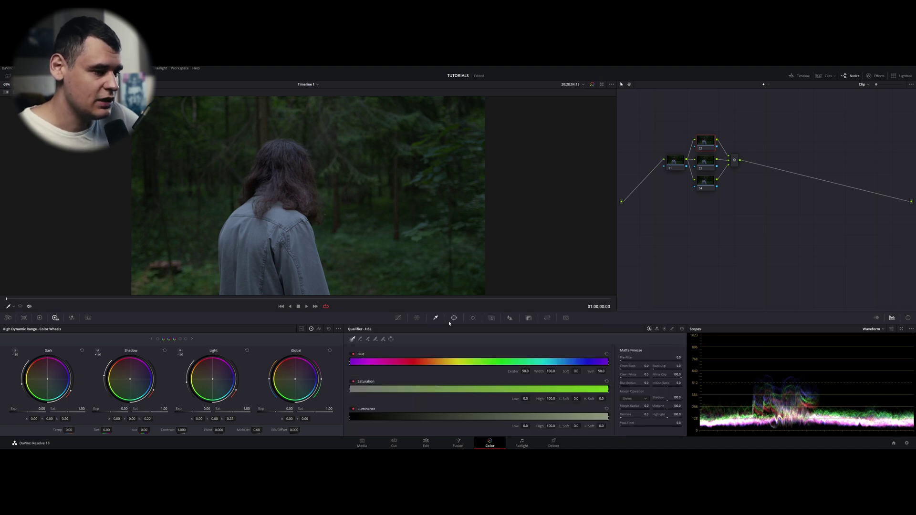
{"action": "left_click", "coordinate": [398, 317]}
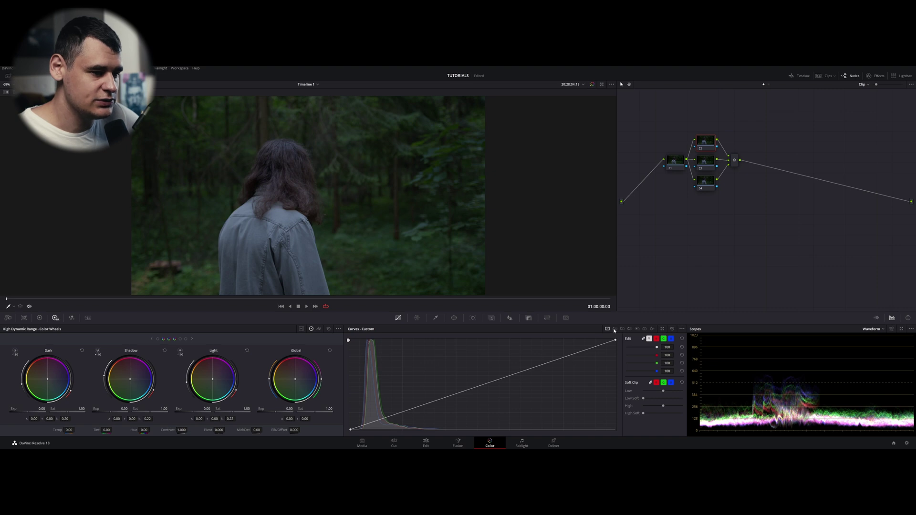
{"action": "left_click", "coordinate": [623, 329]}
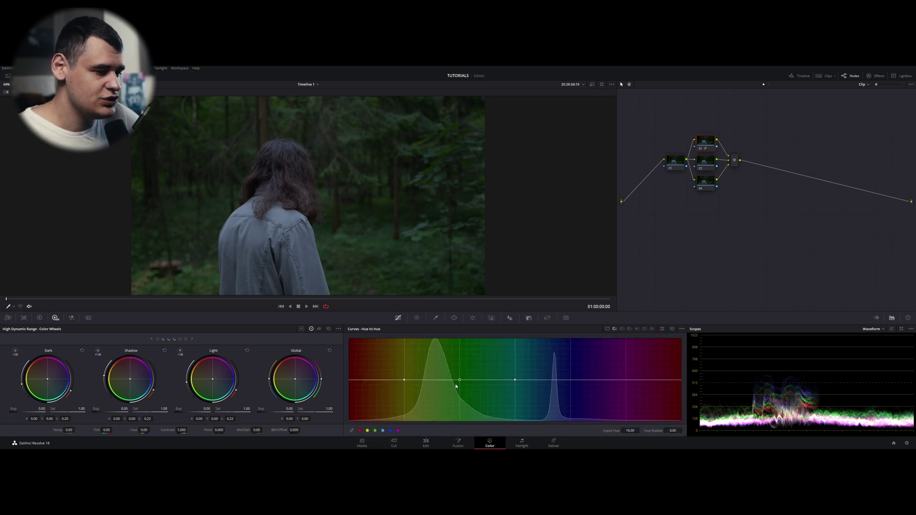
{"action": "left_click_drag", "start_coordinate": [460, 379], "coordinate": [463, 369]}
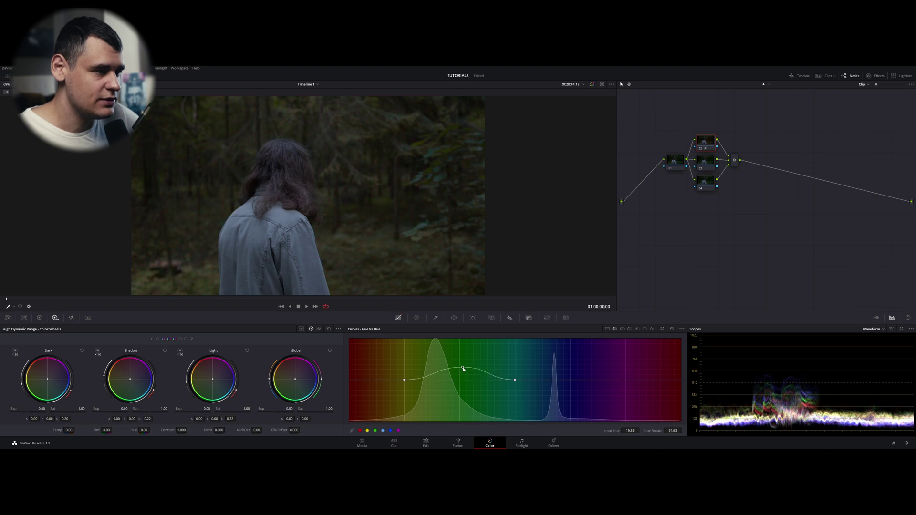
With Hue Vs Hue, lower the blue point on the middle parallel node and raise yellow to about 55 on the lower one
{"action": "left_click", "coordinate": [709, 166]}
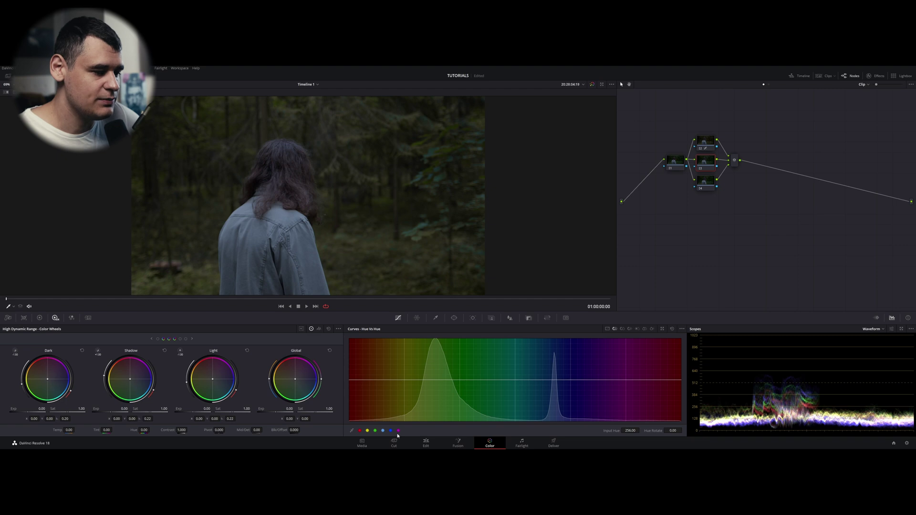
{"action": "left_click_drag", "start_coordinate": [570, 380], "coordinate": [572, 397]}
{"action": "left_click", "coordinate": [705, 184]}
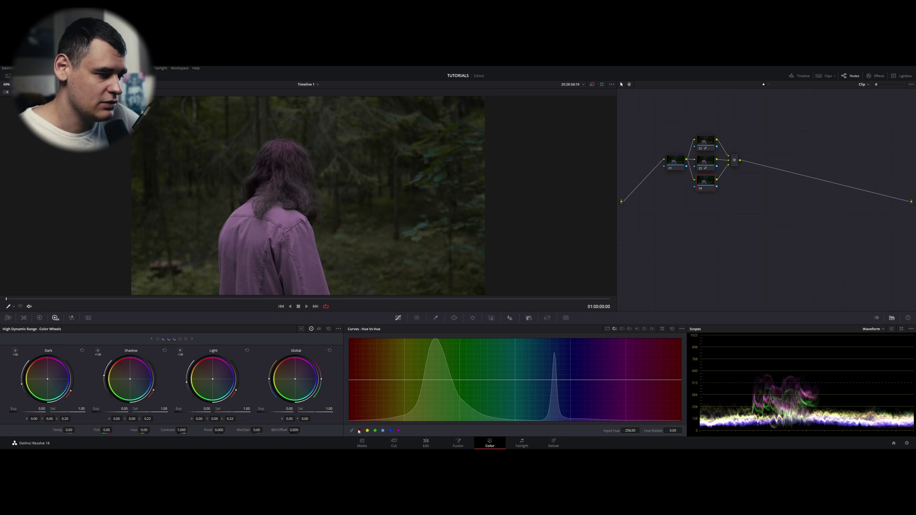
{"action": "left_click_drag", "start_coordinate": [403, 380], "coordinate": [405, 367]}
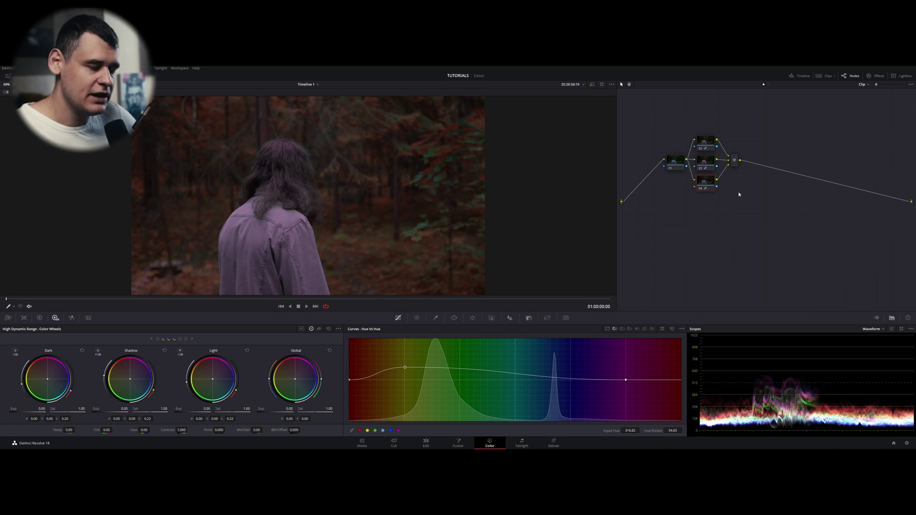
Move the first serial node farther away from the three parallel nodes to leave space between them
{"action": "left_click", "coordinate": [675, 167]}
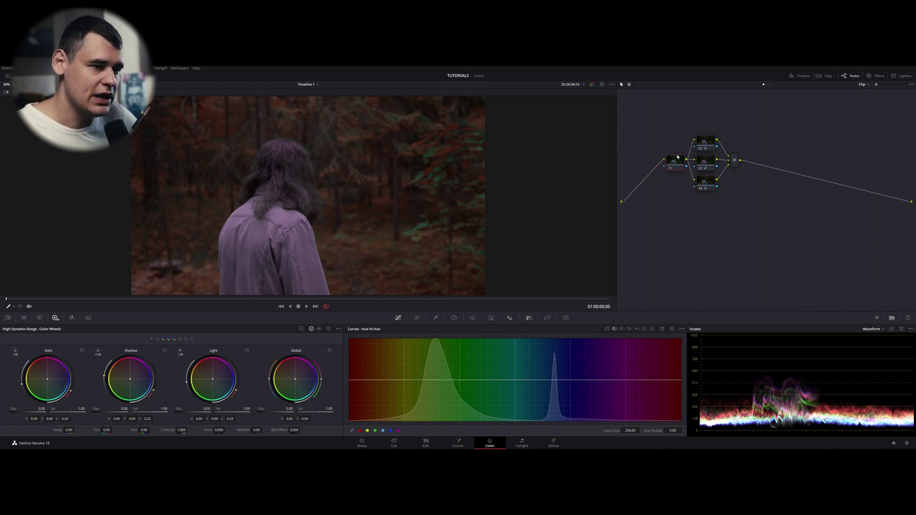
{"action": "left_click", "coordinate": [704, 149]}
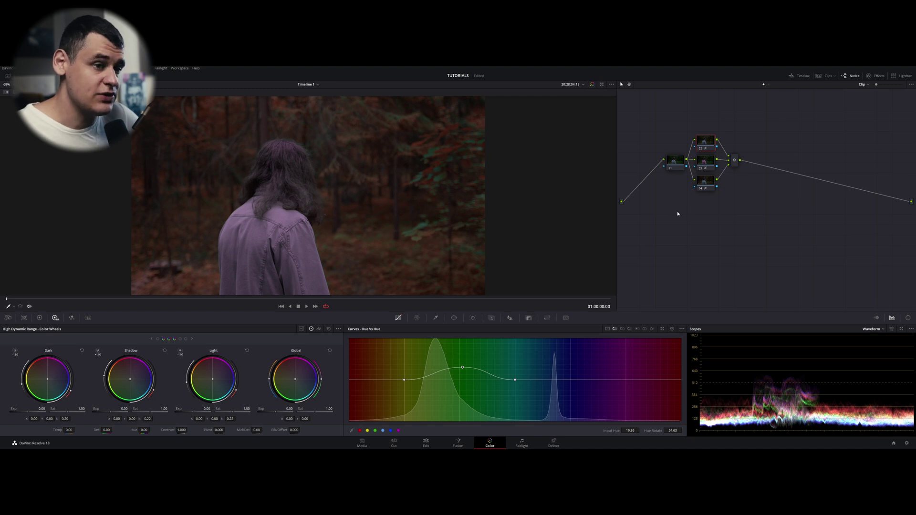
{"action": "left_click", "coordinate": [675, 163]}
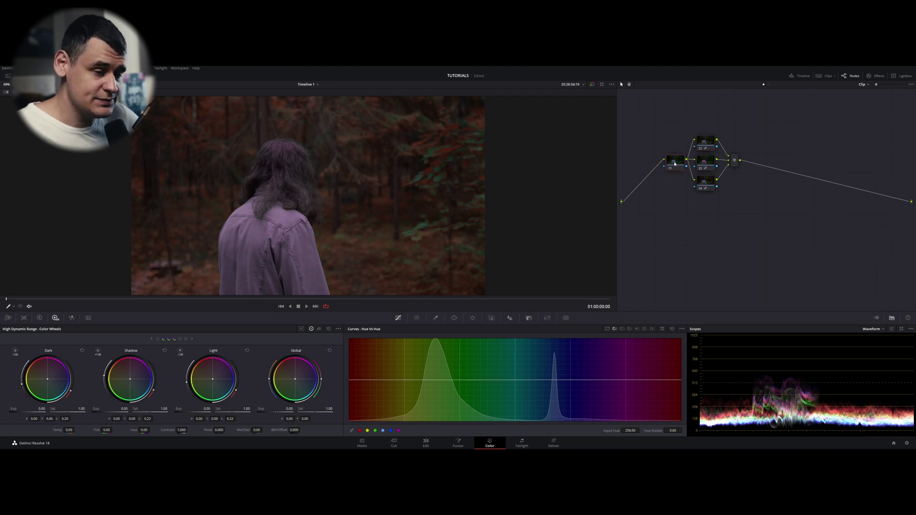
{"action": "left_click_drag", "start_coordinate": [674, 164], "coordinate": [641, 161]}
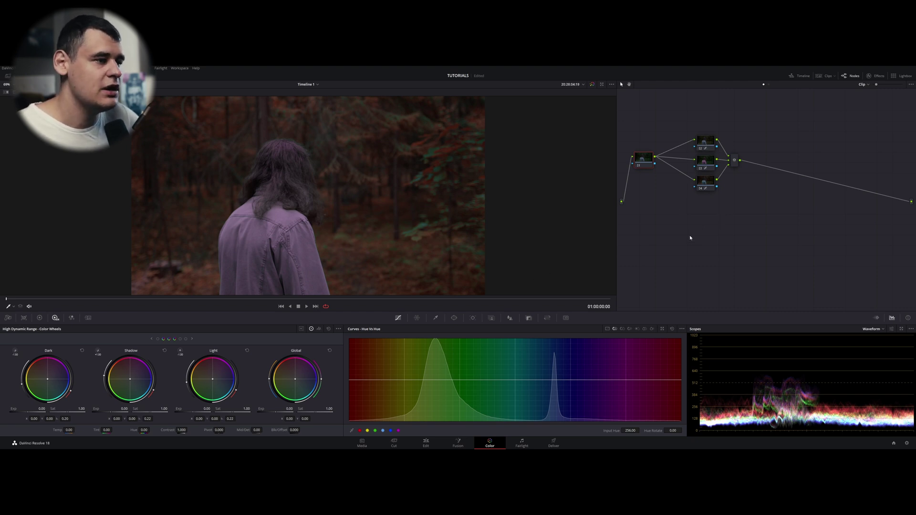
Add a serial node after the Parallel Mixer and switch the curves to Custom
{"action": "left_click", "coordinate": [734, 164]}
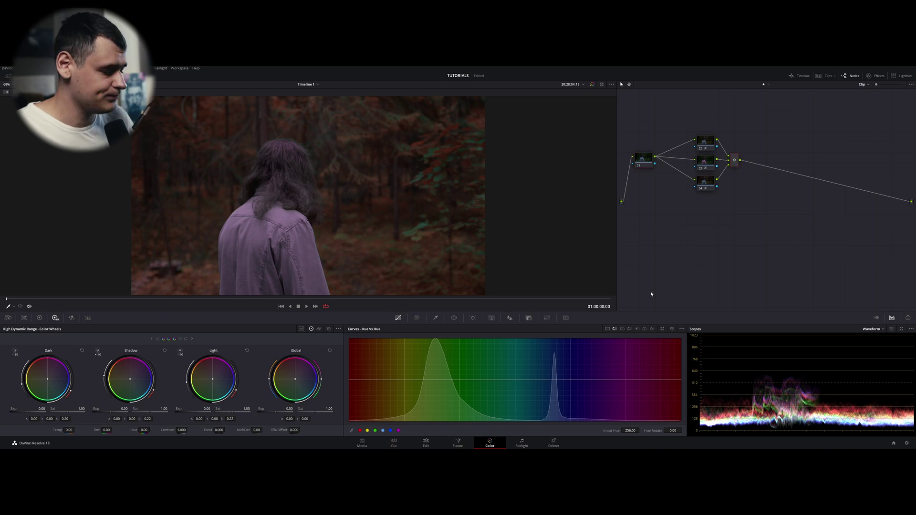
{"action": "key", "text": "alt+s"}
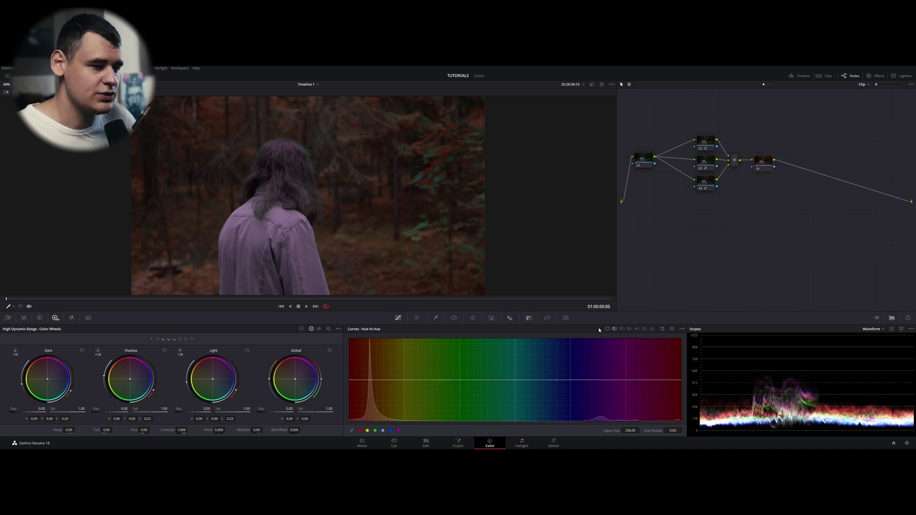
{"action": "left_click", "coordinate": [606, 329]}
{"action": "left_click_drag", "start_coordinate": [684, 107], "coordinate": [737, 284]}
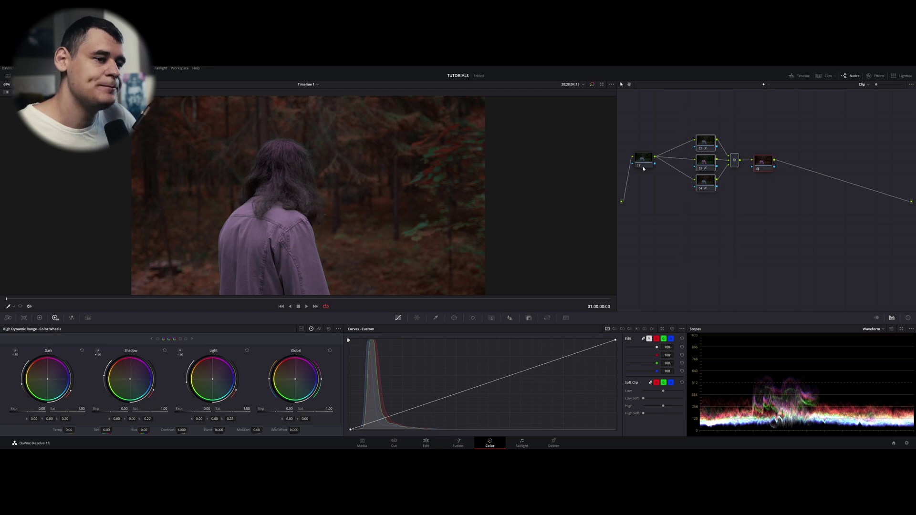
Delete the three parallel nodes, the Parallel Mixer and the serial node after it, keeping only the first node
{"action": "left_click", "coordinate": [644, 163]}
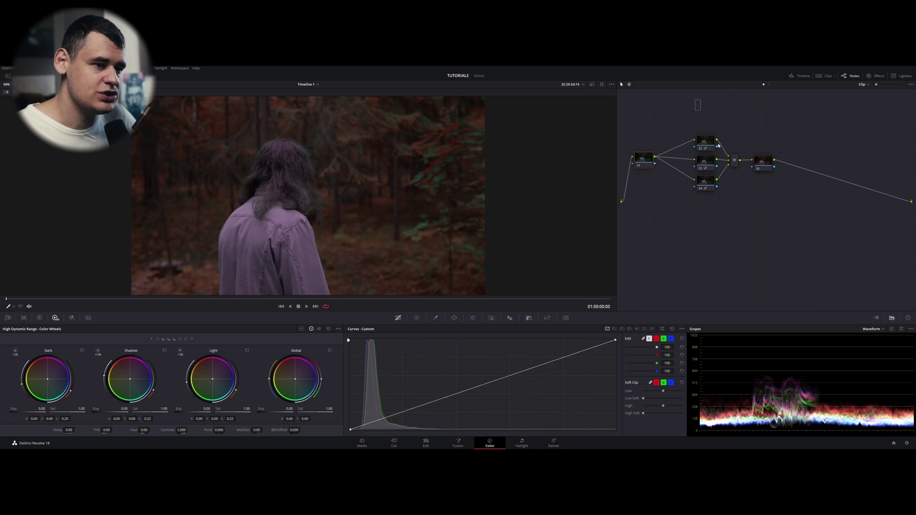
{"action": "left_click_drag", "start_coordinate": [695, 99], "coordinate": [741, 260]}
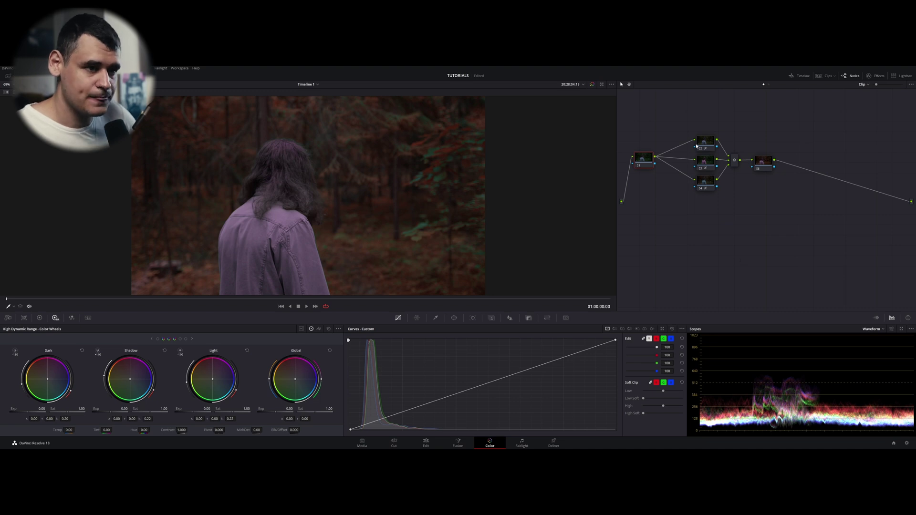
{"action": "left_click_drag", "start_coordinate": [687, 110], "coordinate": [807, 218]}
{"action": "key", "text": "Delete"}
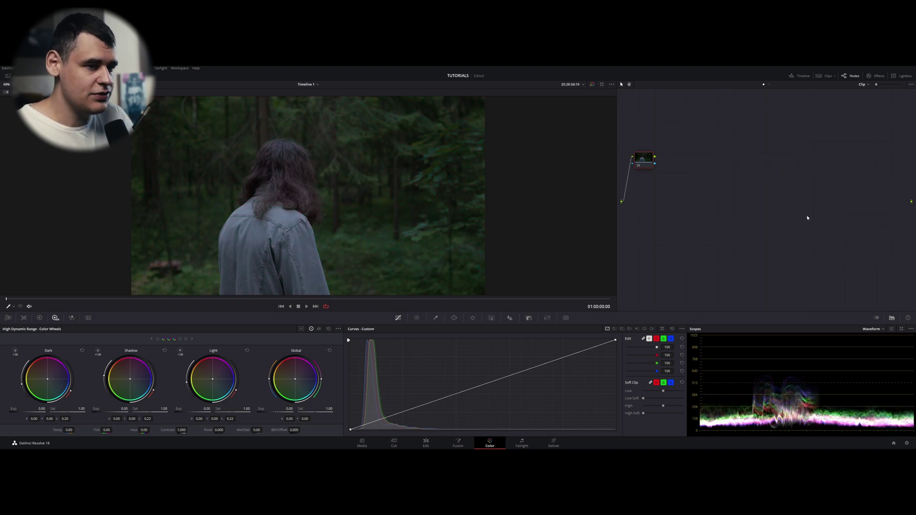
Add a second serial node, connect its output to the final output, and space it apart from the first node
{"action": "key", "text": "alt+s"}
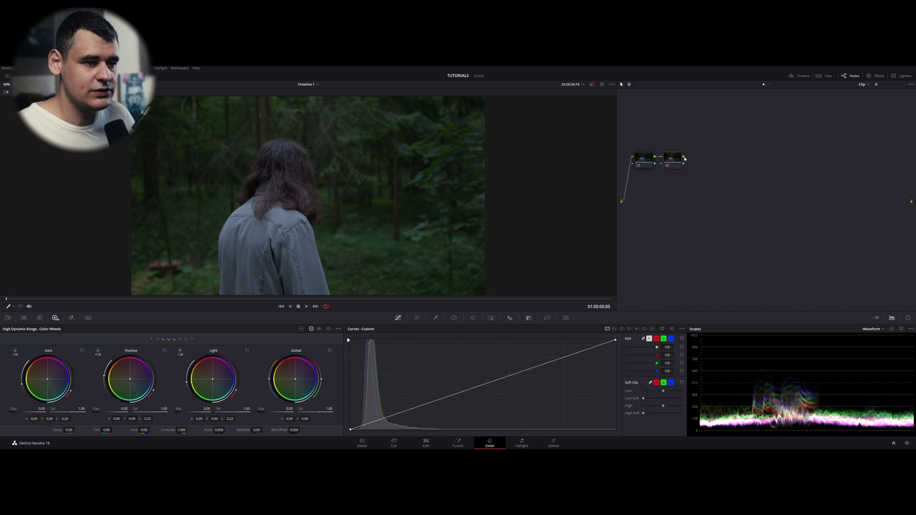
{"action": "left_click_drag", "start_coordinate": [683, 156], "coordinate": [911, 203]}
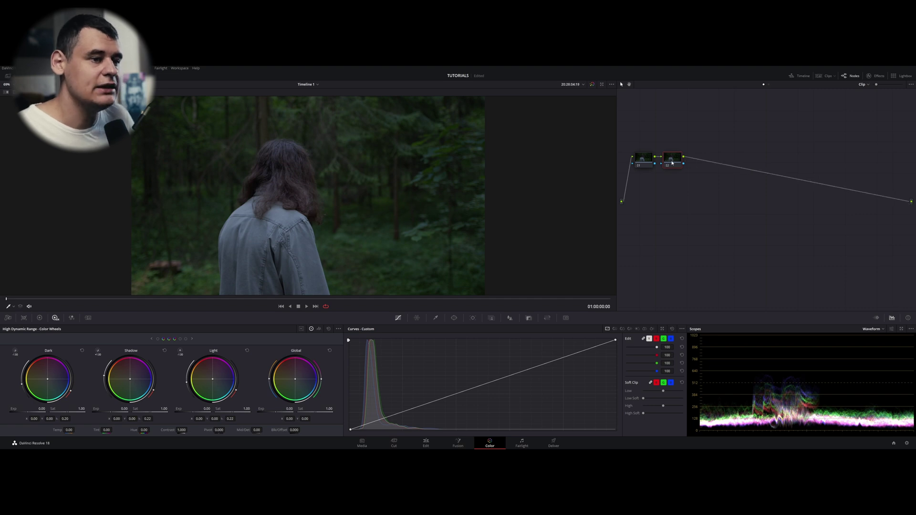
{"action": "left_click_drag", "start_coordinate": [672, 163], "coordinate": [712, 159]}
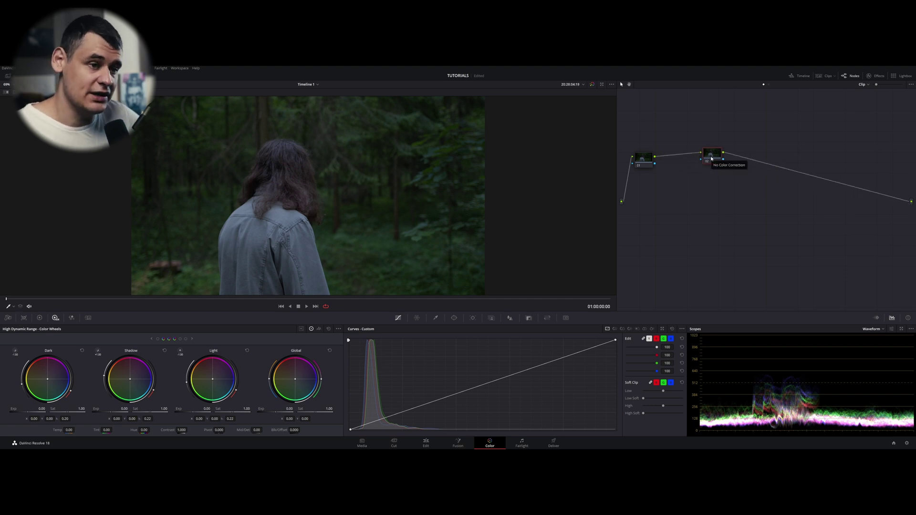
Add a parallel node to the second node
{"action": "right_click", "coordinate": [711, 159]}
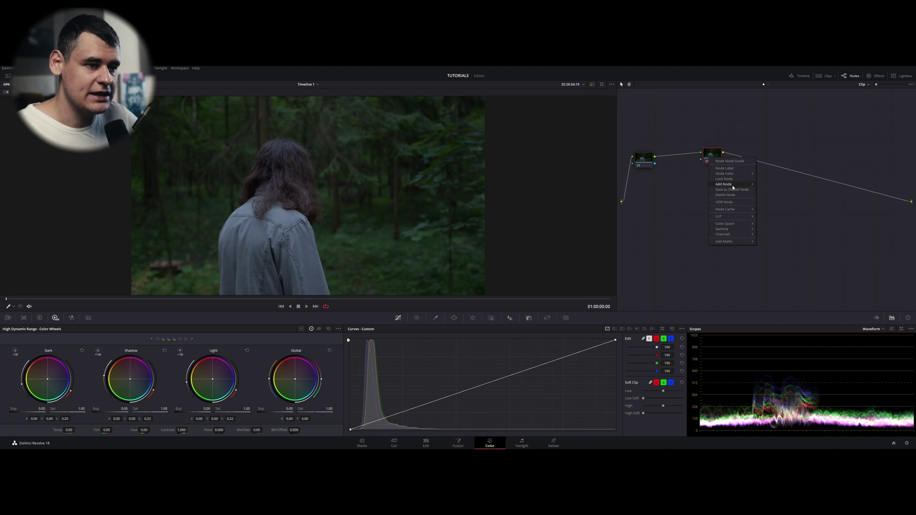
{"action": "mouse_move", "coordinate": [744, 185]}
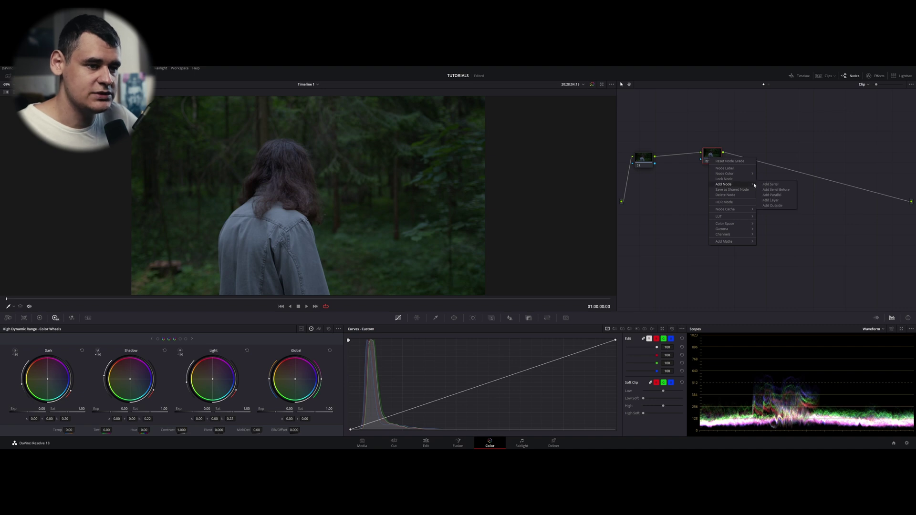
{"action": "left_click", "coordinate": [779, 196]}
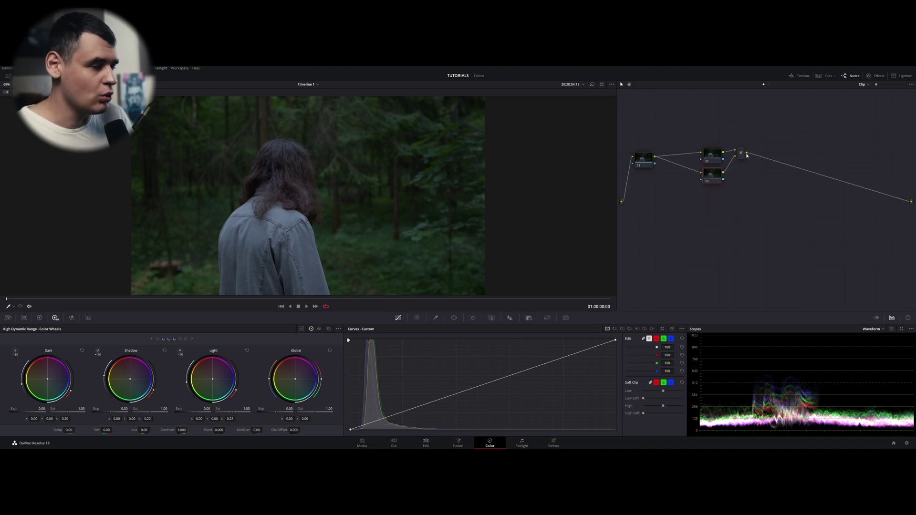
{"action": "key", "text": "ctrl+z"}
{"action": "key", "text": "alt+p"}
{"action": "key", "text": "alt+p"}
{"action": "key", "text": "alt+p"}
{"action": "key", "text": "alt+p"}
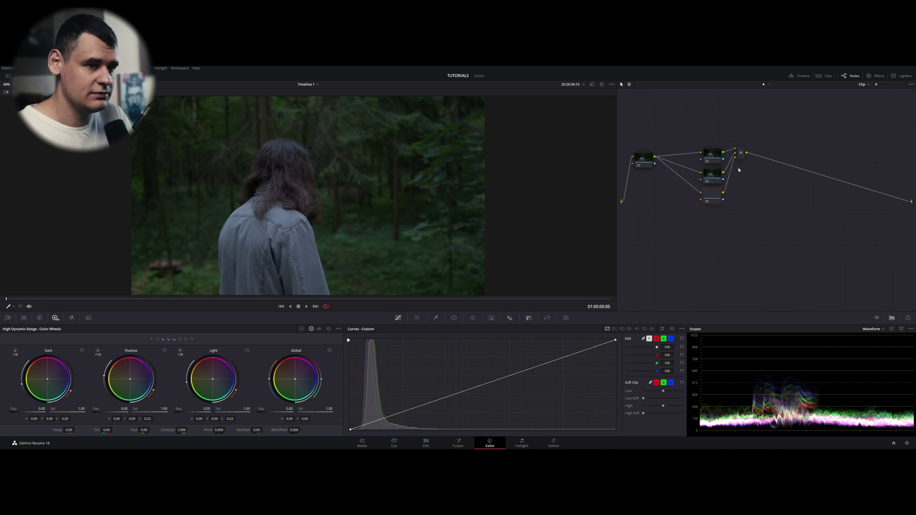
{"action": "key", "text": "ctrl+z"}
{"action": "key", "text": "ctrl+z"}
{"action": "key", "text": "ctrl+z"}
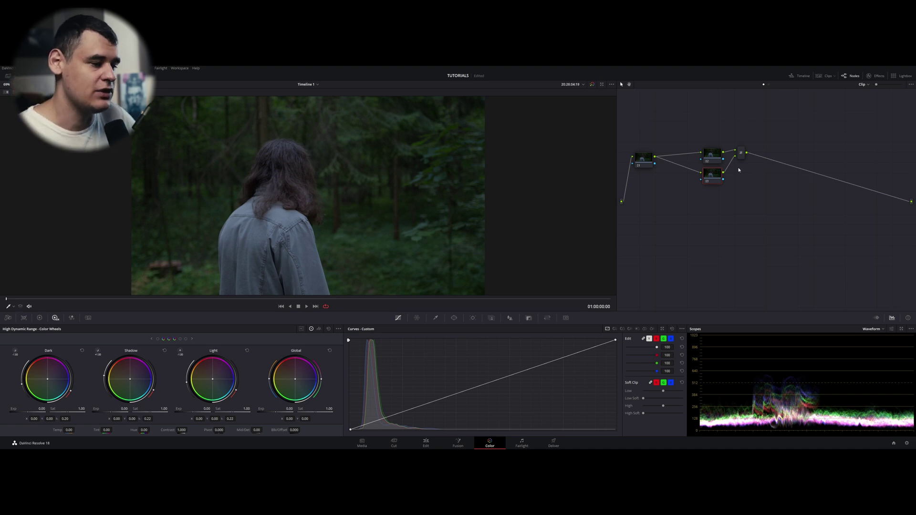
Read the Layer Mixer Node Structures section in the PDF manual, return to DaVinci Resolve, and centre the mixer between its two input nodes
{"action": "key", "text": "alt+Tab"}
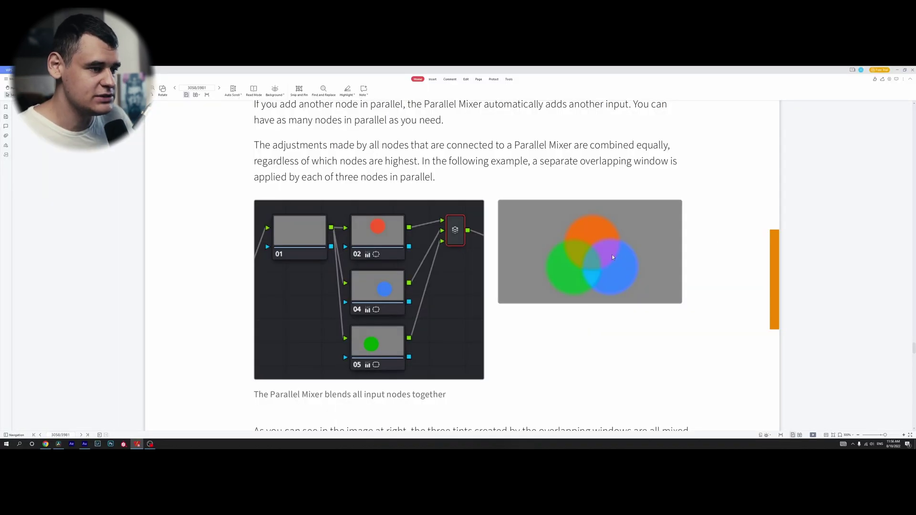
{"action": "scroll", "coordinate": [603, 281], "scroll_direction": "down", "scroll_amount": 10}
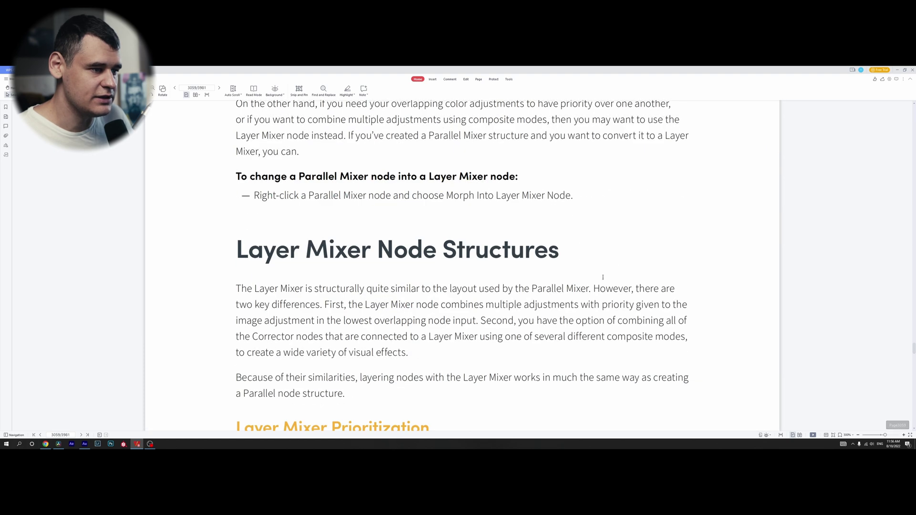
{"action": "scroll", "coordinate": [606, 283], "scroll_direction": "down", "scroll_amount": 4}
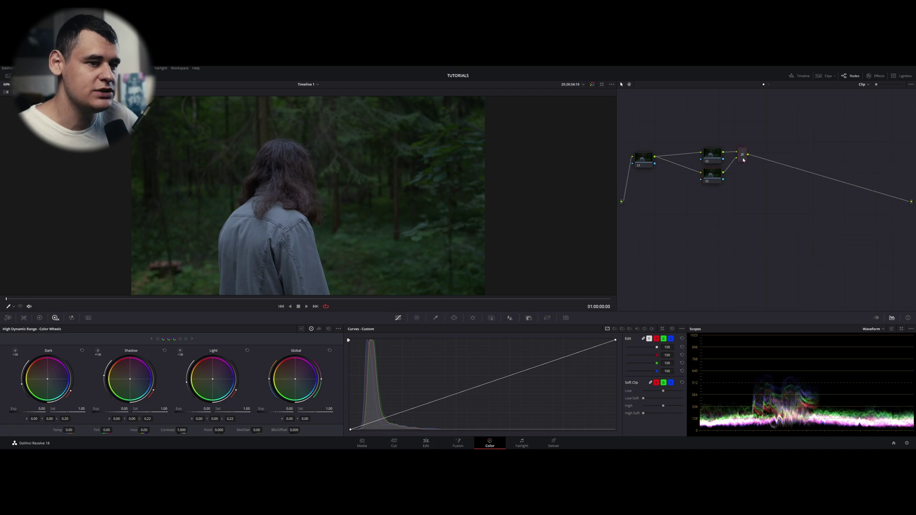
{"action": "left_click_drag", "start_coordinate": [741, 153], "coordinate": [746, 166]}
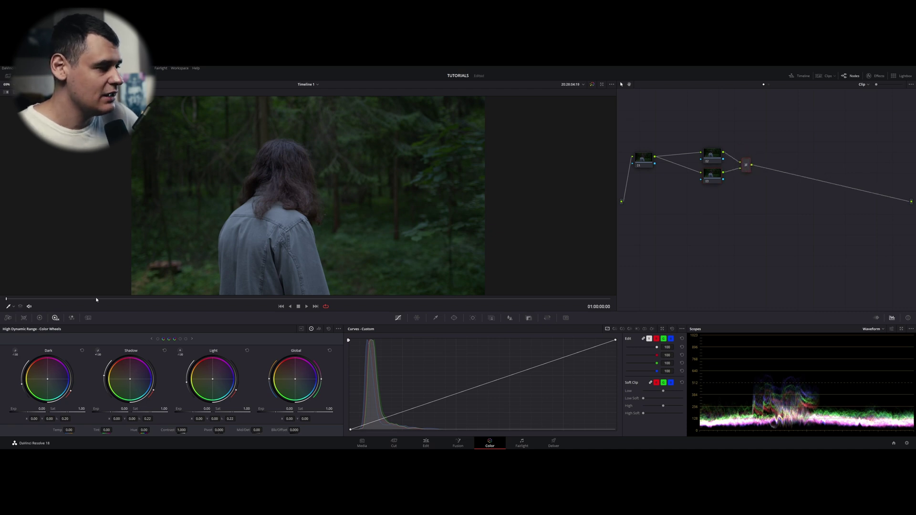
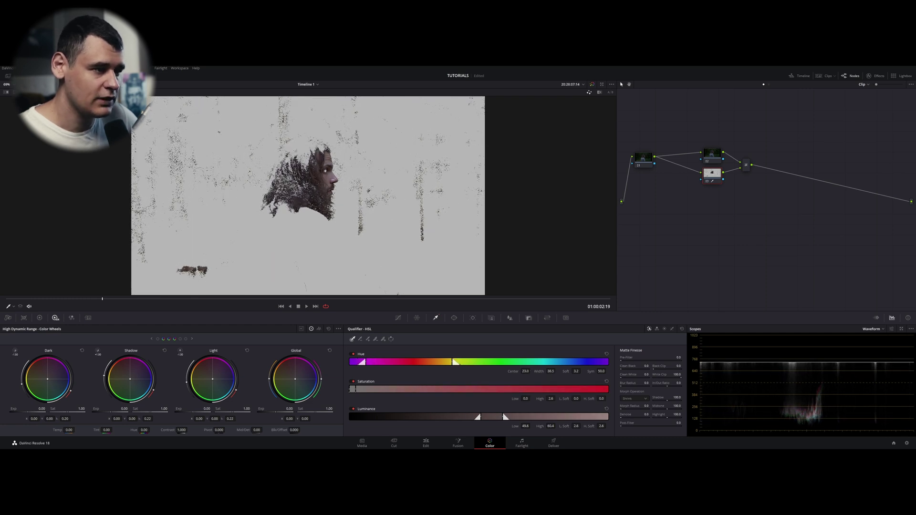
Clean up the lower node's skin qualifier matte with a Pre-Filter of 7.4 and turn off the highlight view
{"action": "left_click_drag", "start_coordinate": [678, 357], "coordinate": [689, 357]}
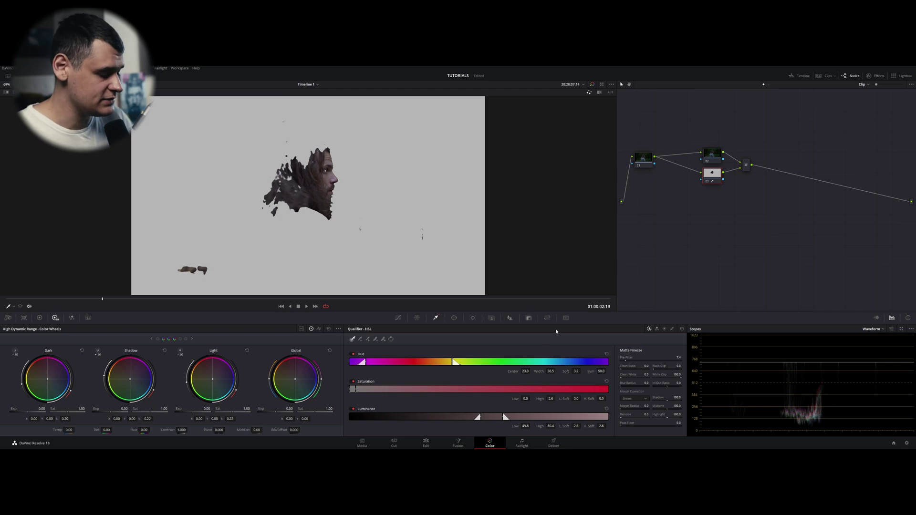
{"action": "key", "text": "shift+h"}
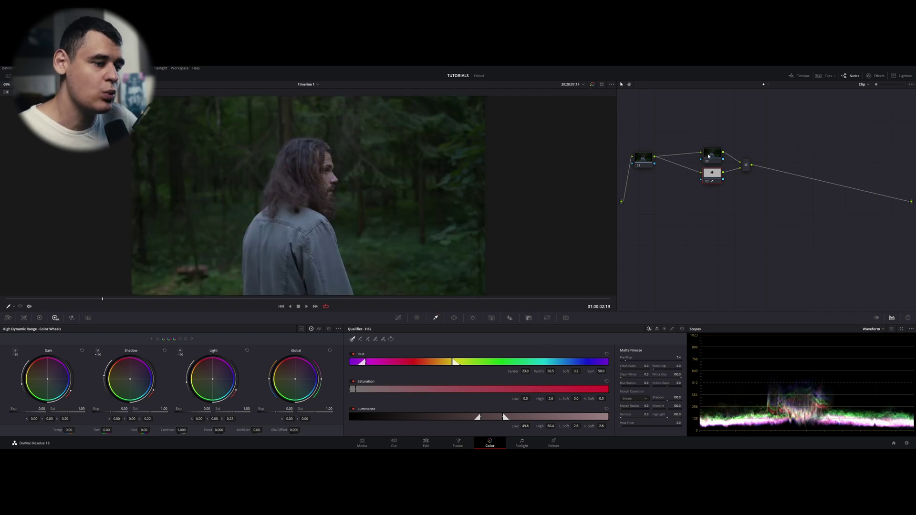
On the upper node, show the curves palette and push the Global color wheel toward teal
{"action": "left_click", "coordinate": [398, 318]}
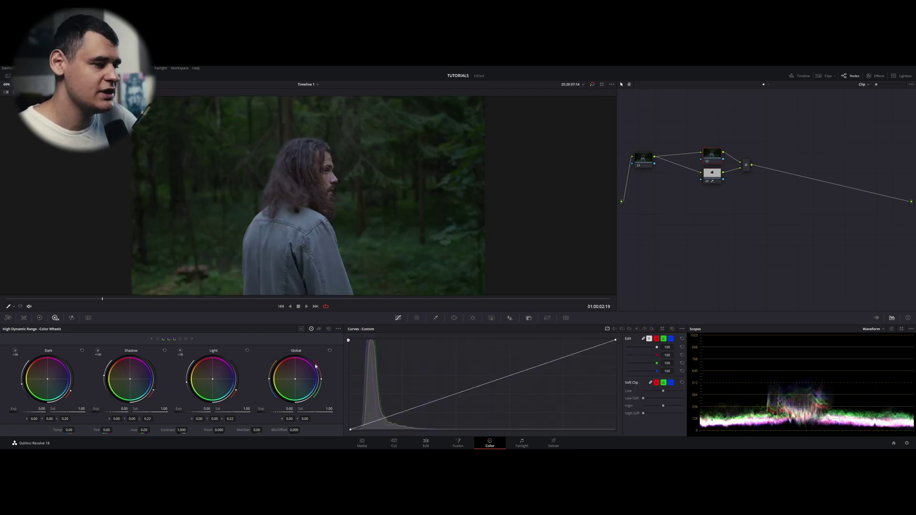
{"action": "left_click_drag", "start_coordinate": [295, 379], "coordinate": [298, 384]}
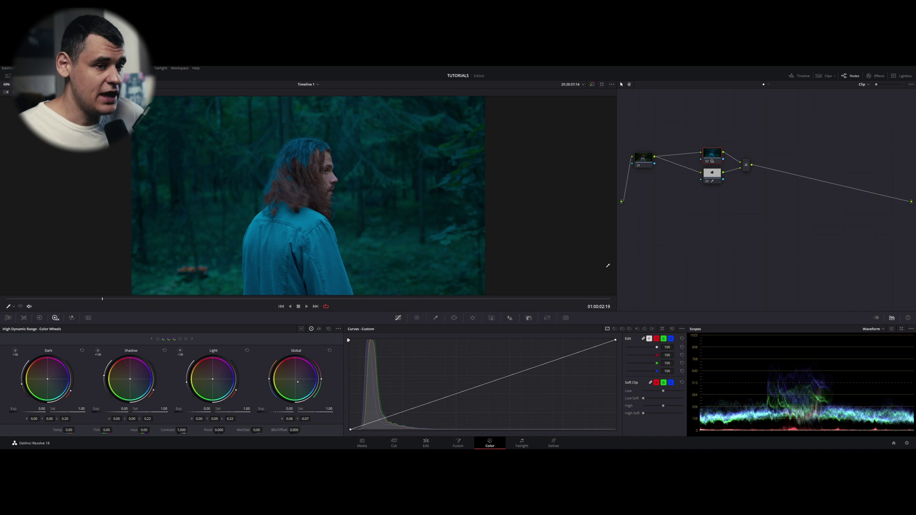
Shift the first node slightly and realign the upper and lower nodes in front of the mixer
{"action": "left_click", "coordinate": [713, 177]}
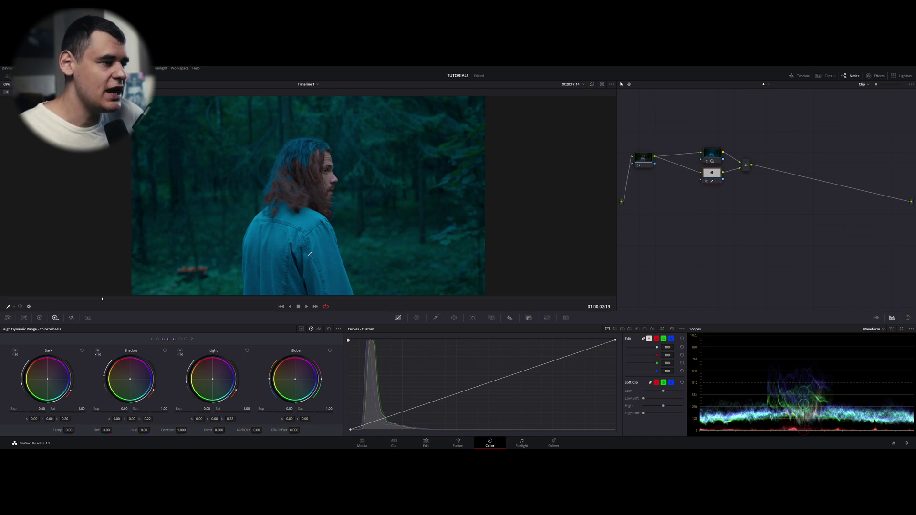
{"action": "left_click", "coordinate": [704, 154]}
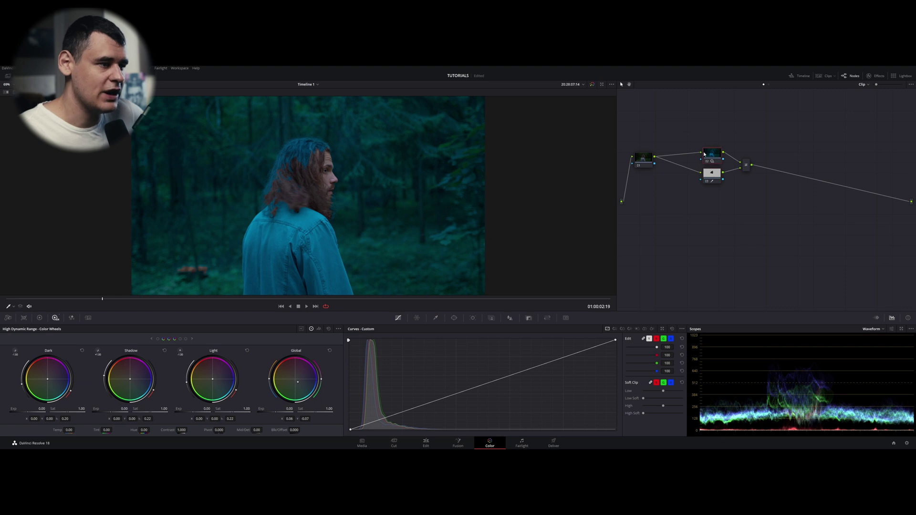
{"action": "left_click", "coordinate": [645, 160]}
{"action": "left_click_drag", "start_coordinate": [649, 170], "coordinate": [652, 172]}
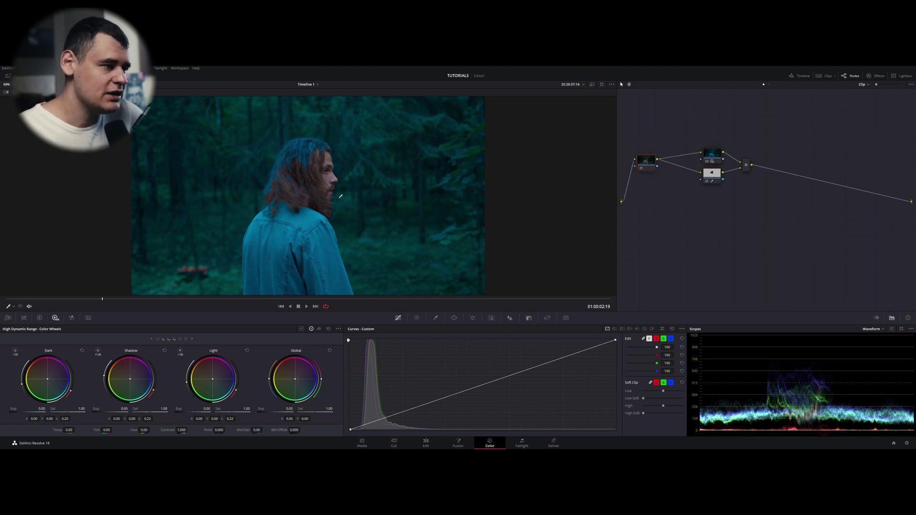
{"action": "left_click_drag", "start_coordinate": [707, 178], "coordinate": [704, 155]}
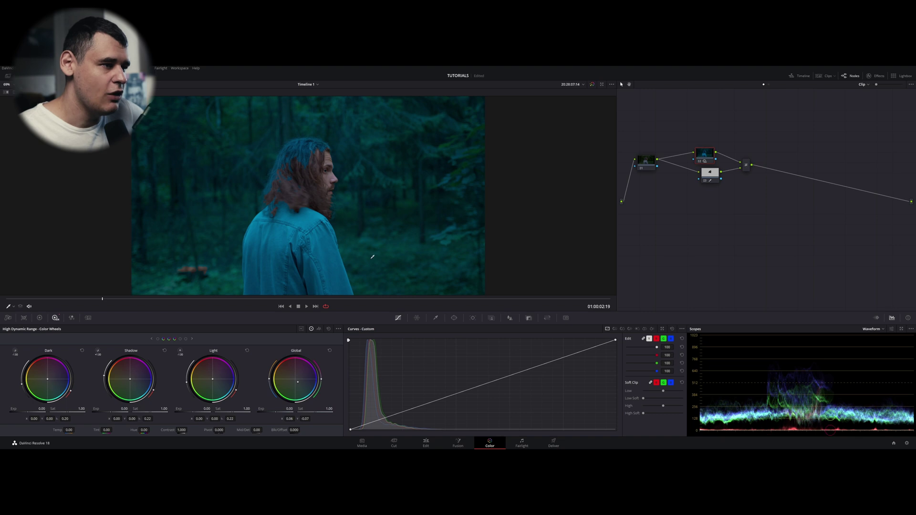
{"action": "left_click_drag", "start_coordinate": [705, 154], "coordinate": [710, 151]}
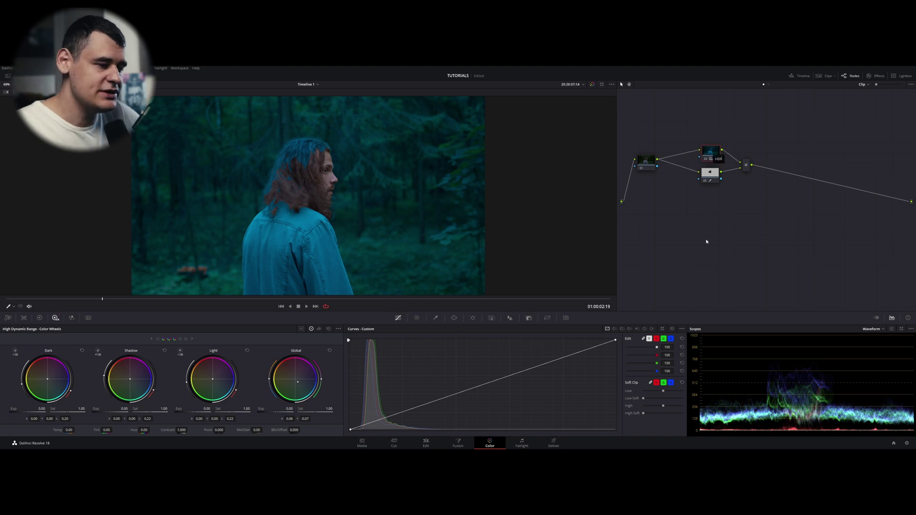
Raise the upper node's contrast to 1.054
{"action": "left_click", "coordinate": [711, 184]}
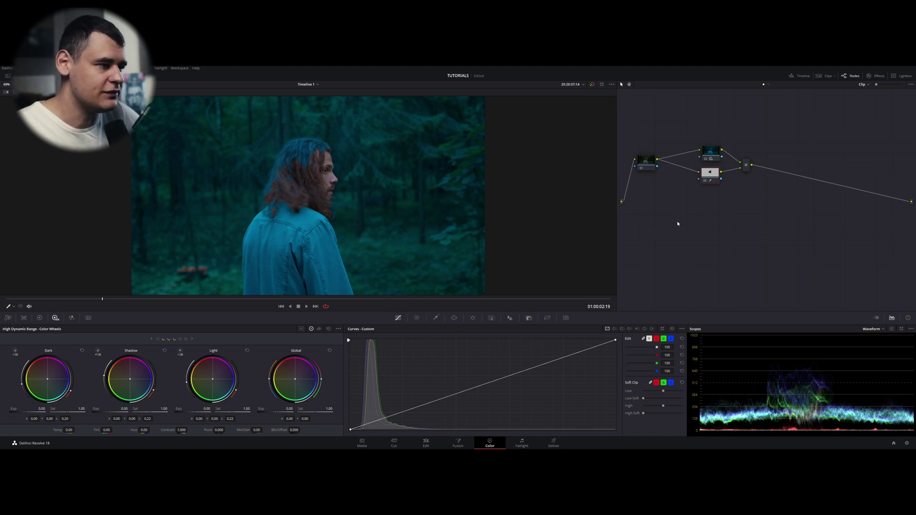
{"action": "left_click", "coordinate": [717, 149]}
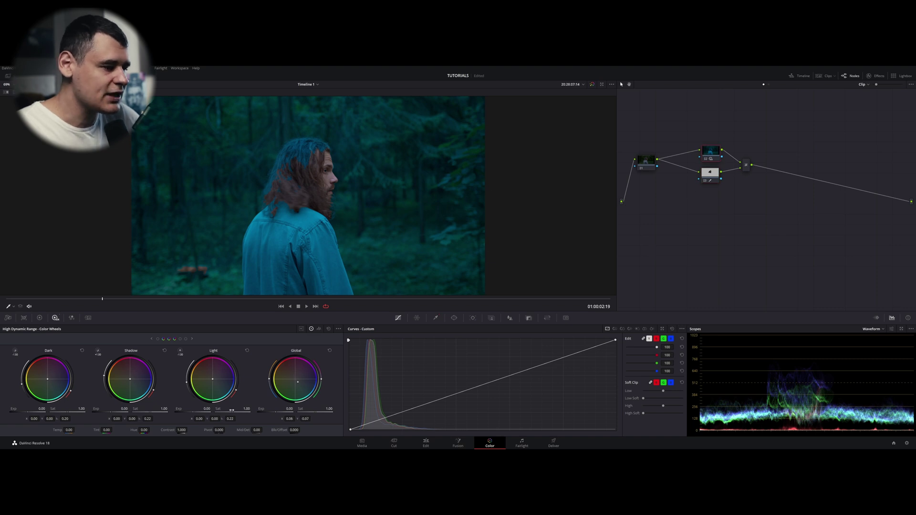
{"action": "scroll", "coordinate": [189, 430], "scroll_direction": "up", "scroll_amount": 5}
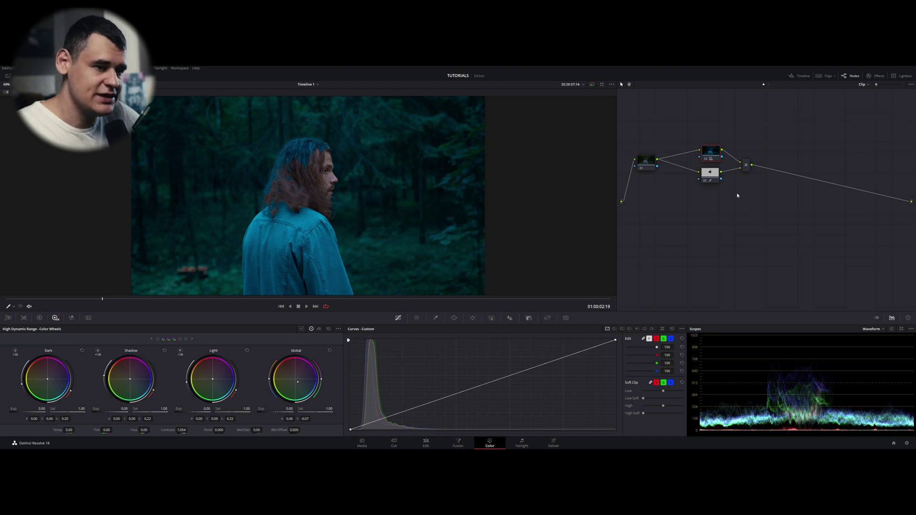
Select the two stacked nodes with their layer mixer and set the mixer's composite mode to Softlight
{"action": "left_click_drag", "start_coordinate": [695, 119], "coordinate": [758, 247]}
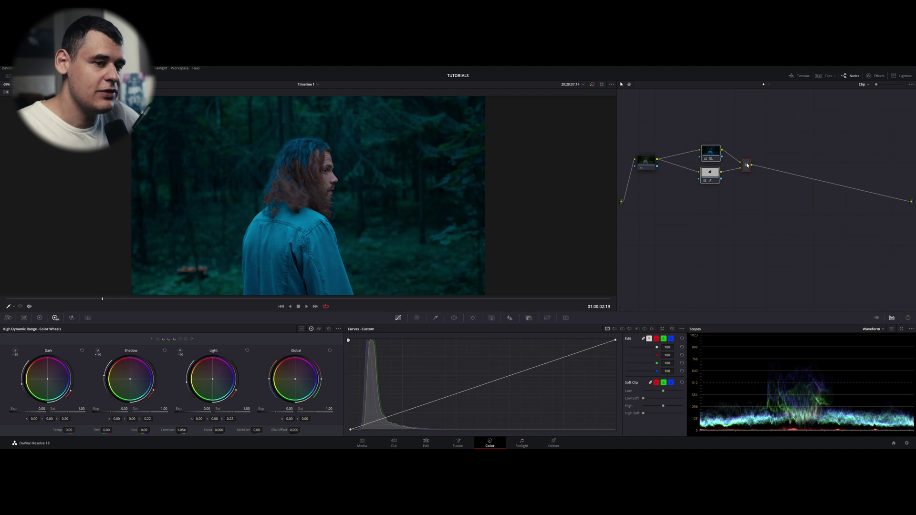
{"action": "right_click", "coordinate": [748, 165]}
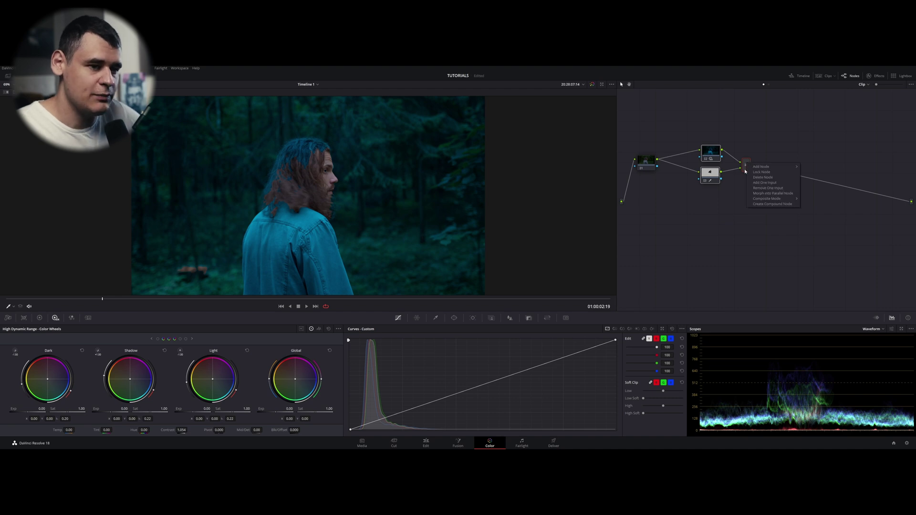
{"action": "mouse_move", "coordinate": [758, 200]}
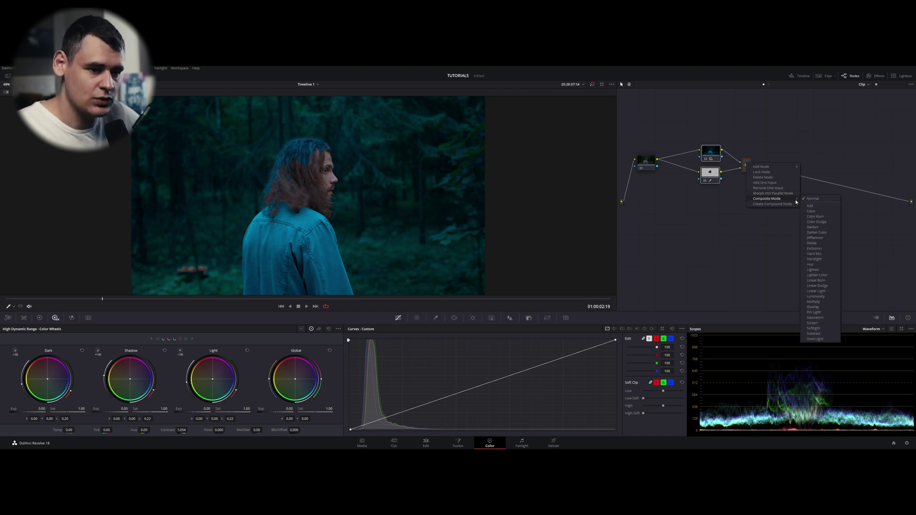
{"action": "left_click", "coordinate": [814, 328]}
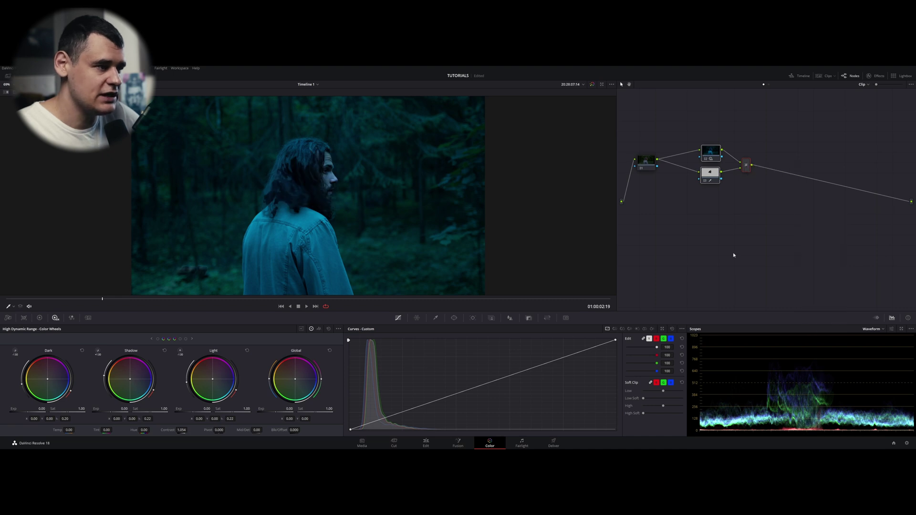
Return the layer mixer's composite mode to Normal
{"action": "right_click", "coordinate": [749, 169]}
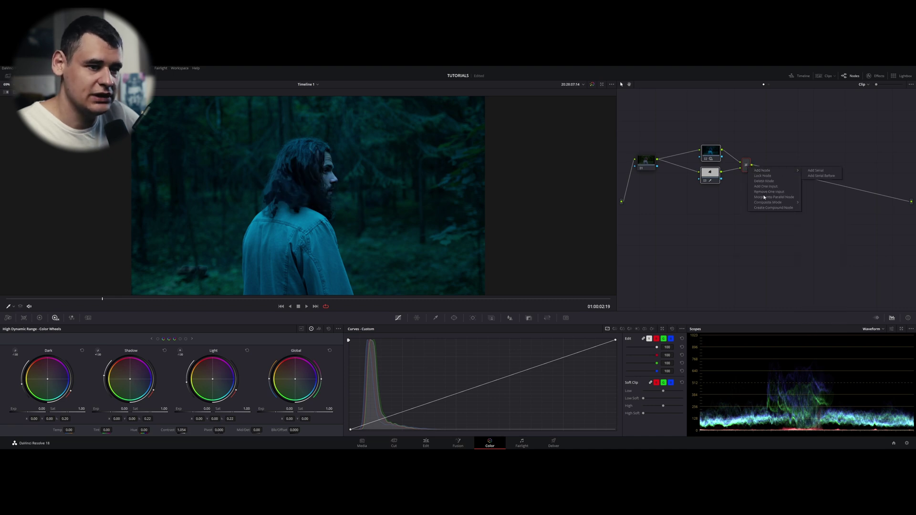
{"action": "mouse_move", "coordinate": [764, 204]}
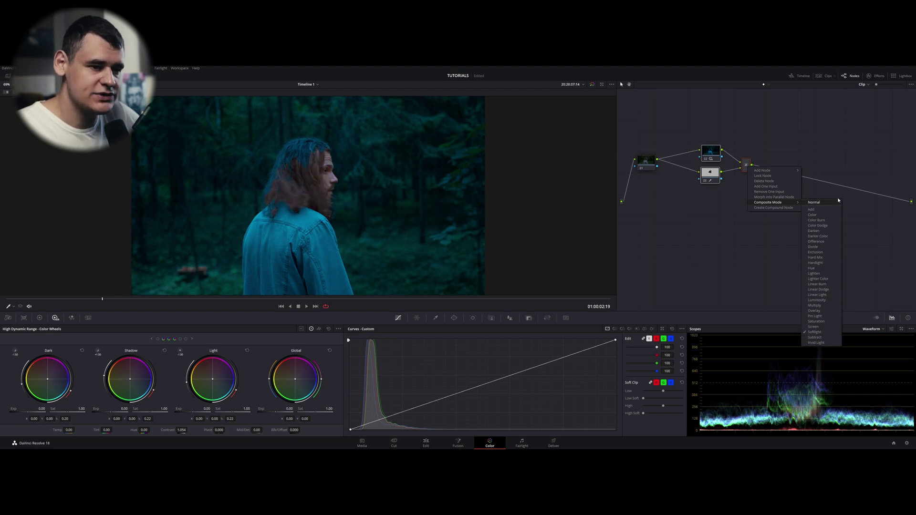
{"action": "left_click", "coordinate": [814, 332]}
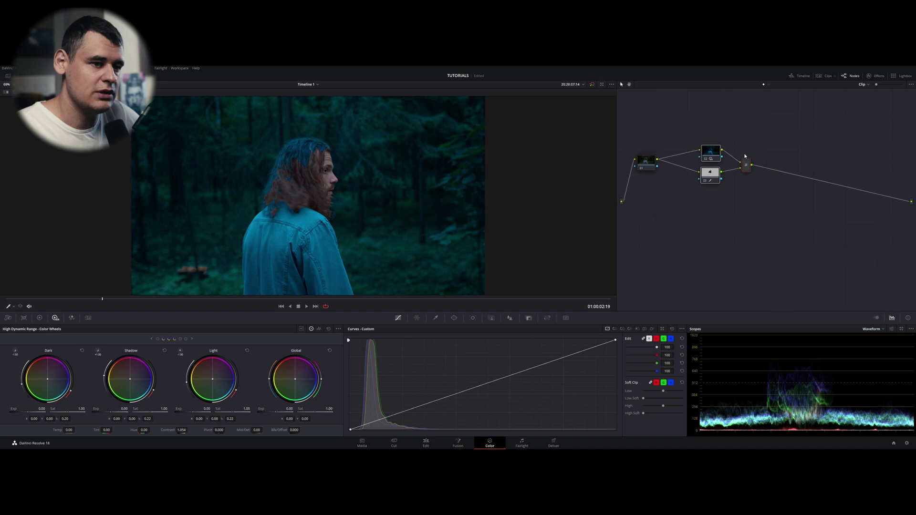